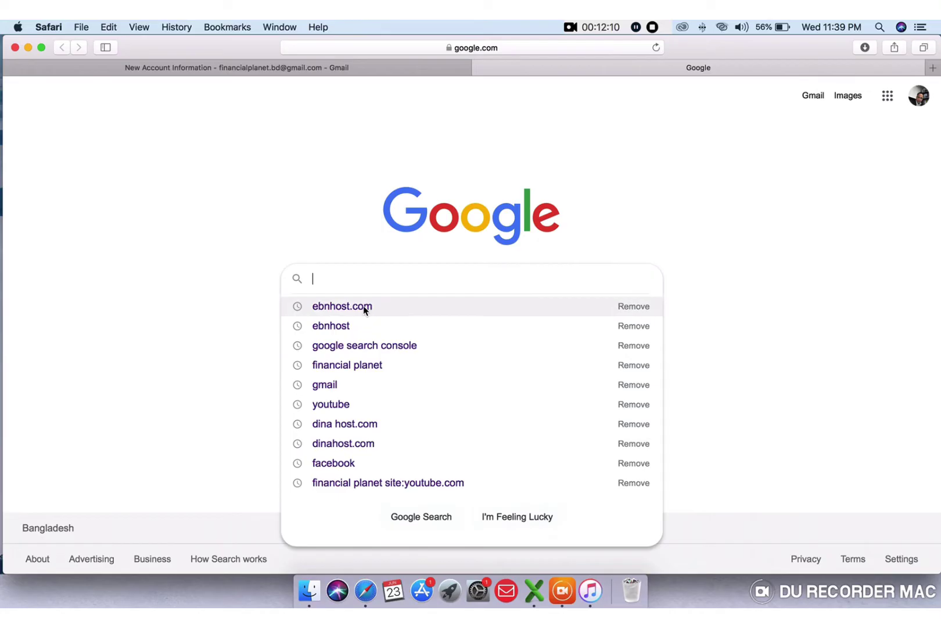
# - Search Google for ebnhost.com and scroll through the results to the EbnHost listing
pyautogui.click(364, 306)
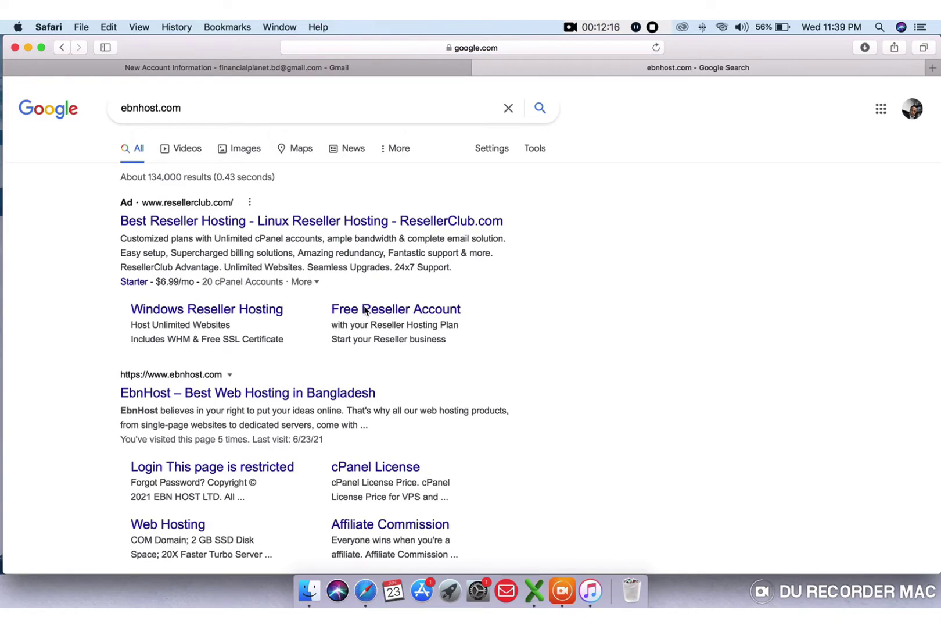
pyautogui.scroll(-10, 365, 311)
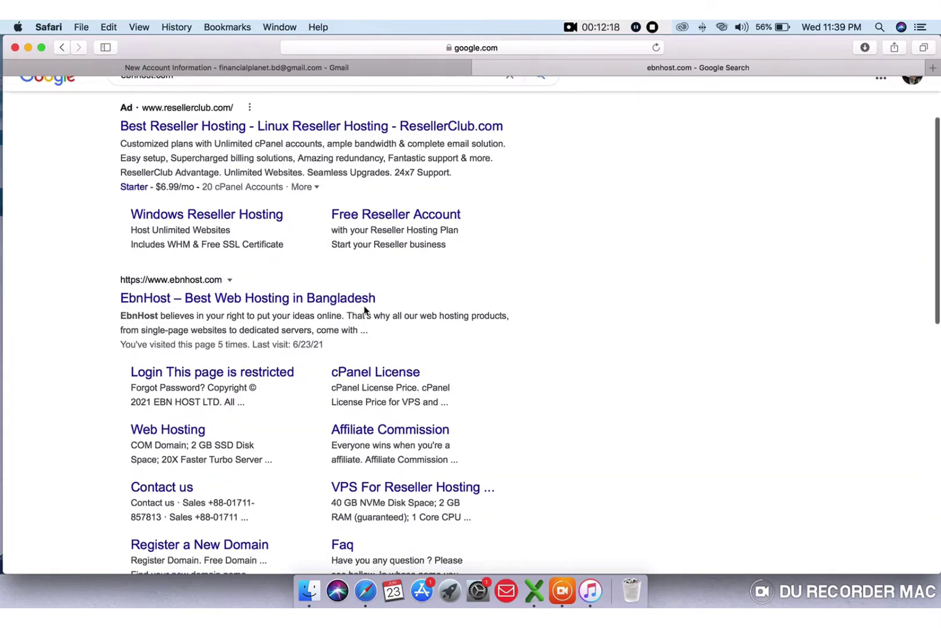
pyautogui.scroll(-5, 365, 311)
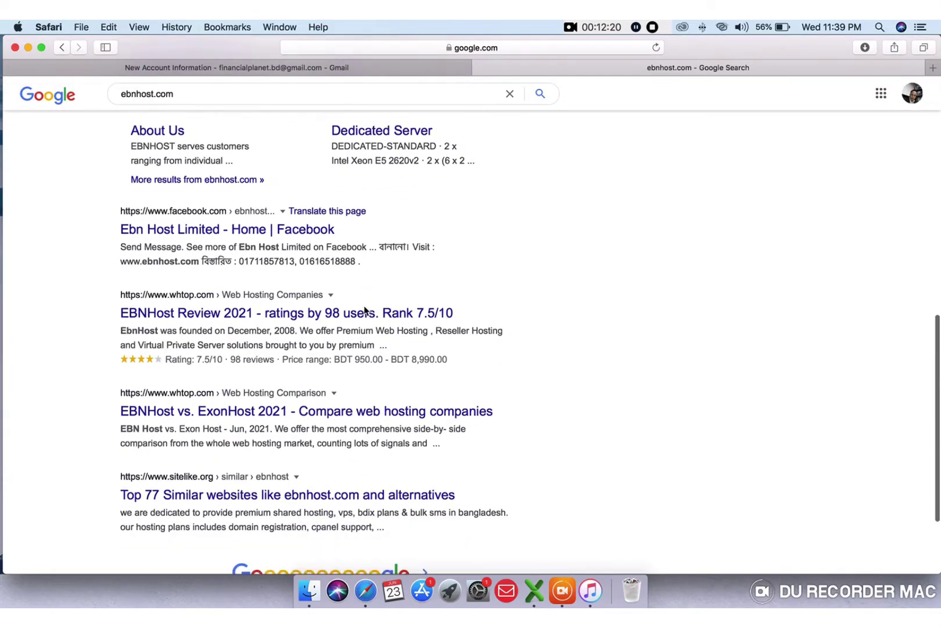
pyautogui.scroll(10, 365, 311)
pyautogui.scroll(4, 365, 311)
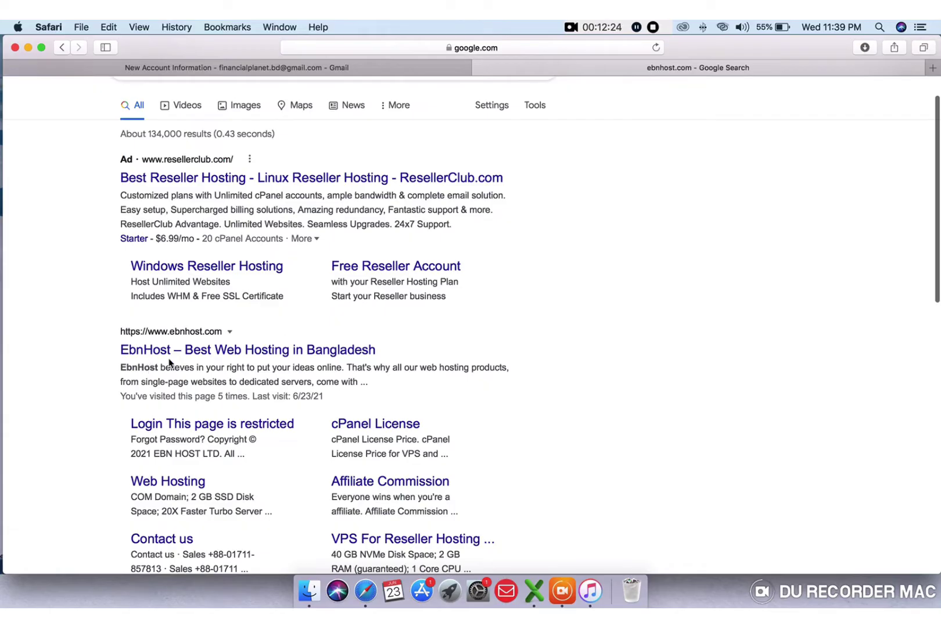
# - Open the 'EbnHost – Best Web Hosting in Bangladesh' result and scroll to the Hosting & VPS Pricing plans
pyautogui.click(265, 350)
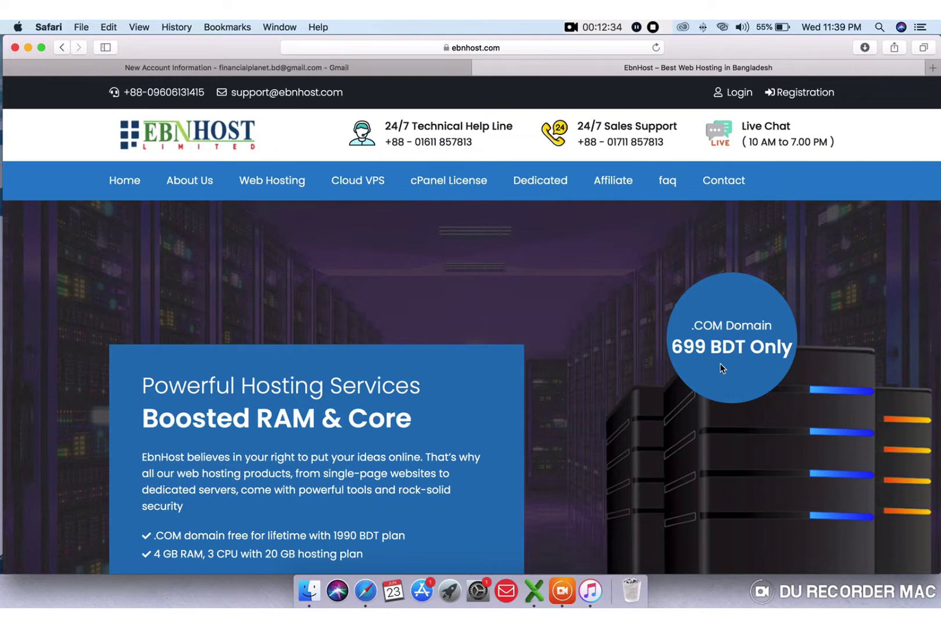
pyautogui.scroll(-3, 721, 364)
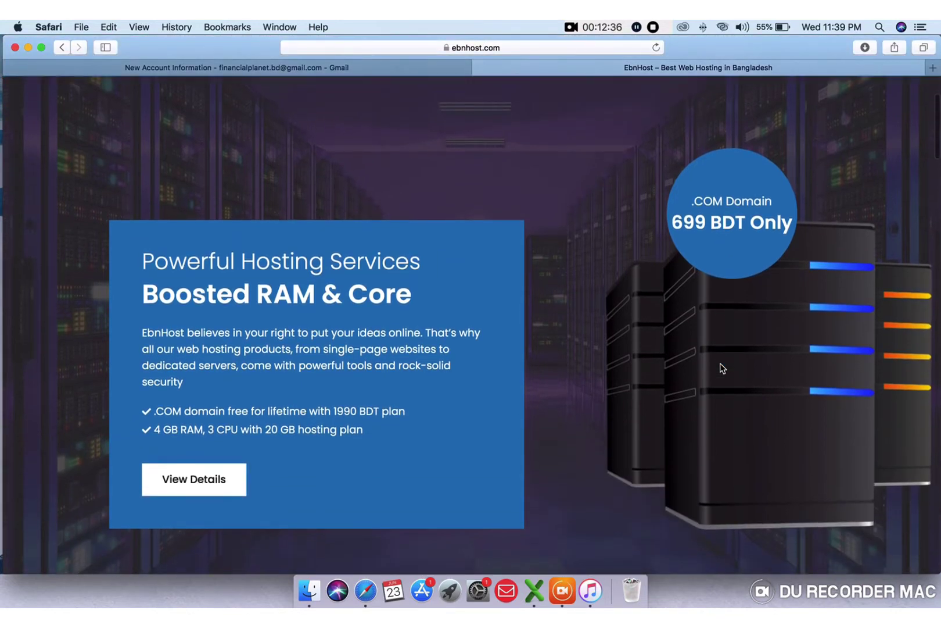
pyautogui.scroll(-7, 720, 367)
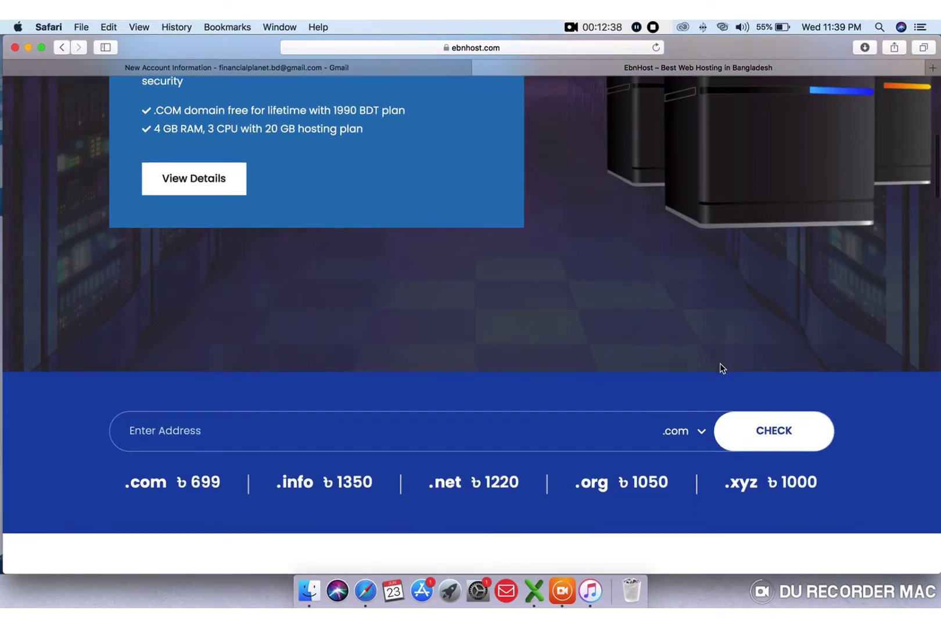
pyautogui.scroll(8, 721, 367)
pyautogui.scroll(-5, 720, 367)
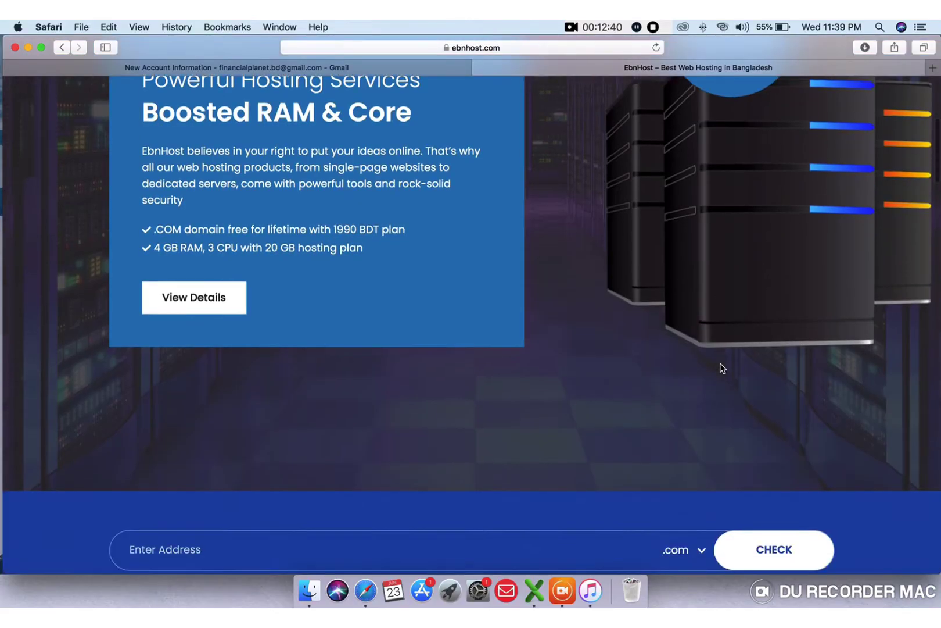
pyautogui.scroll(-12, 721, 367)
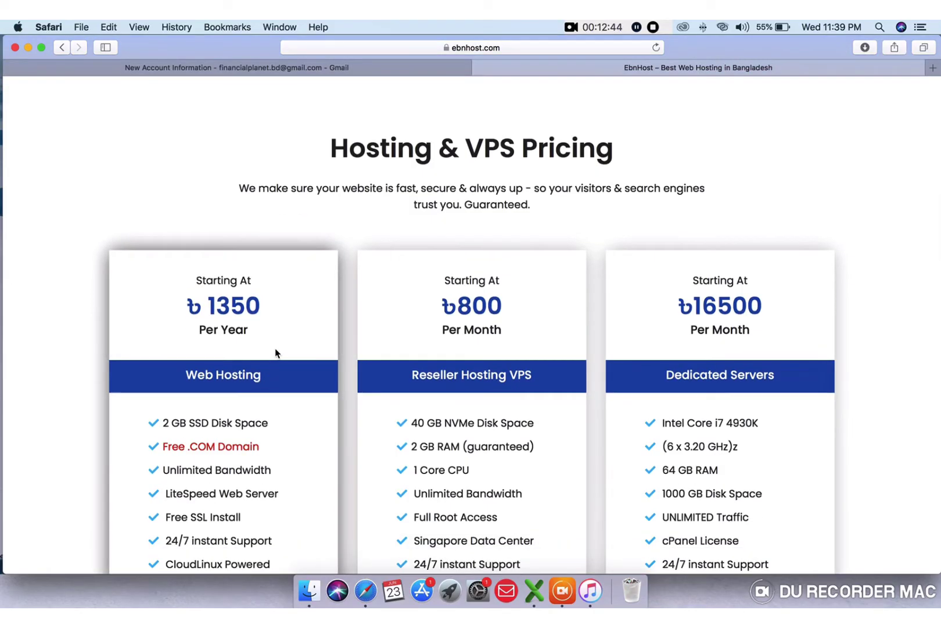
pyautogui.scroll(-3, 276, 352)
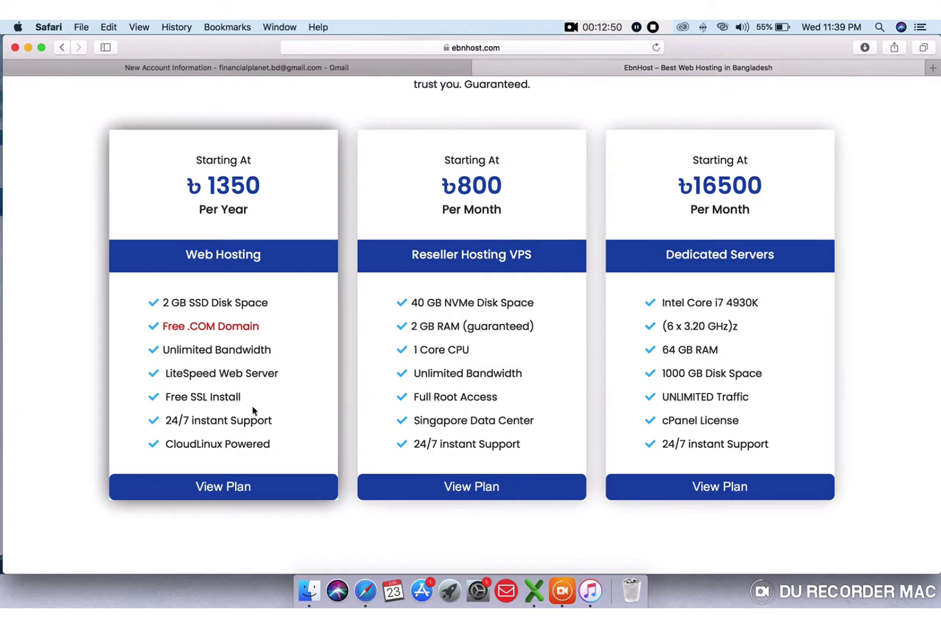
# - View the Web Hosting plans and order the First Year Free Domain Plan - A
pyautogui.click(232, 491)
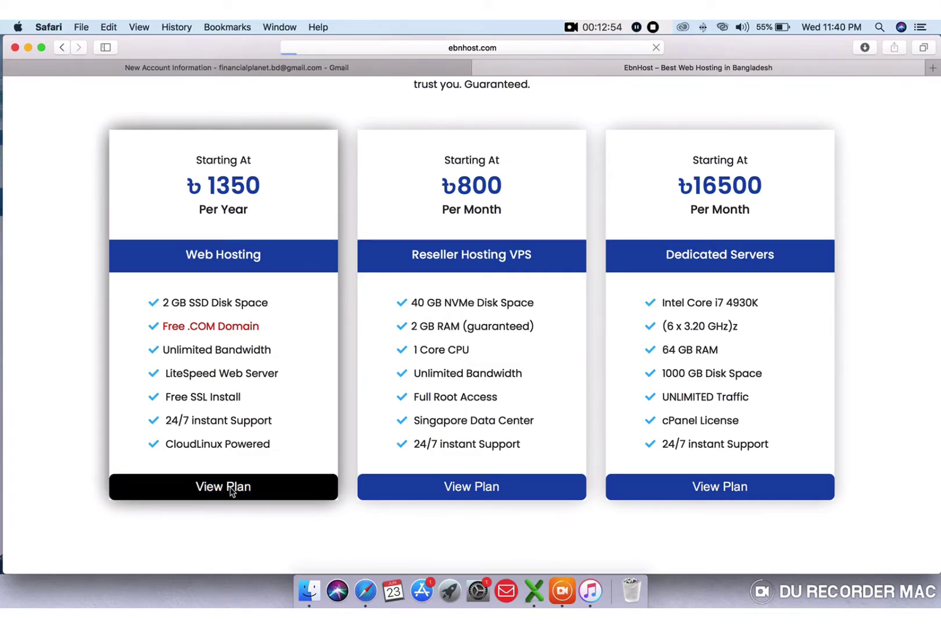
pyautogui.scroll(-1, 231, 492)
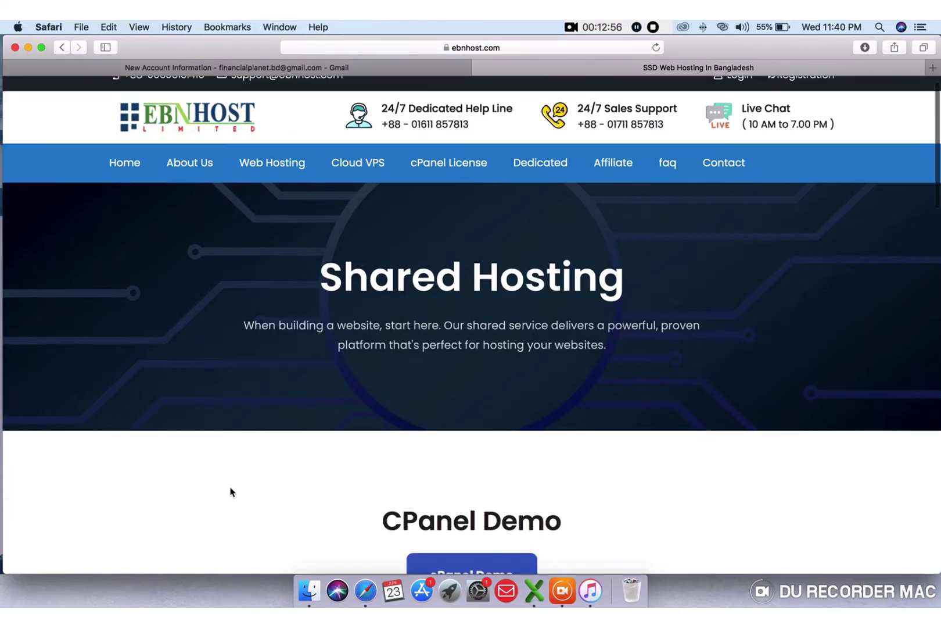
pyautogui.scroll(-10, 231, 491)
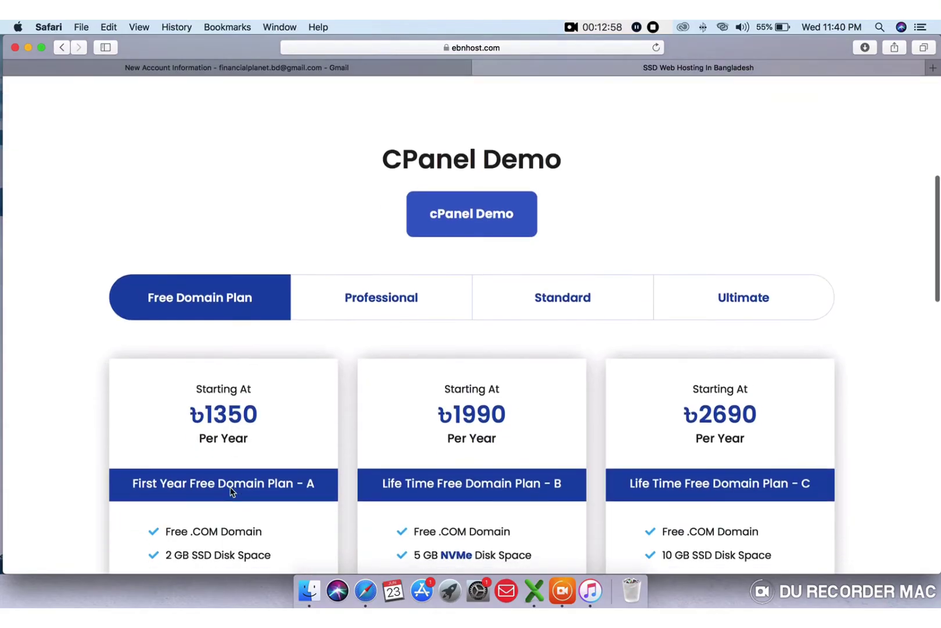
pyautogui.scroll(-13, 231, 491)
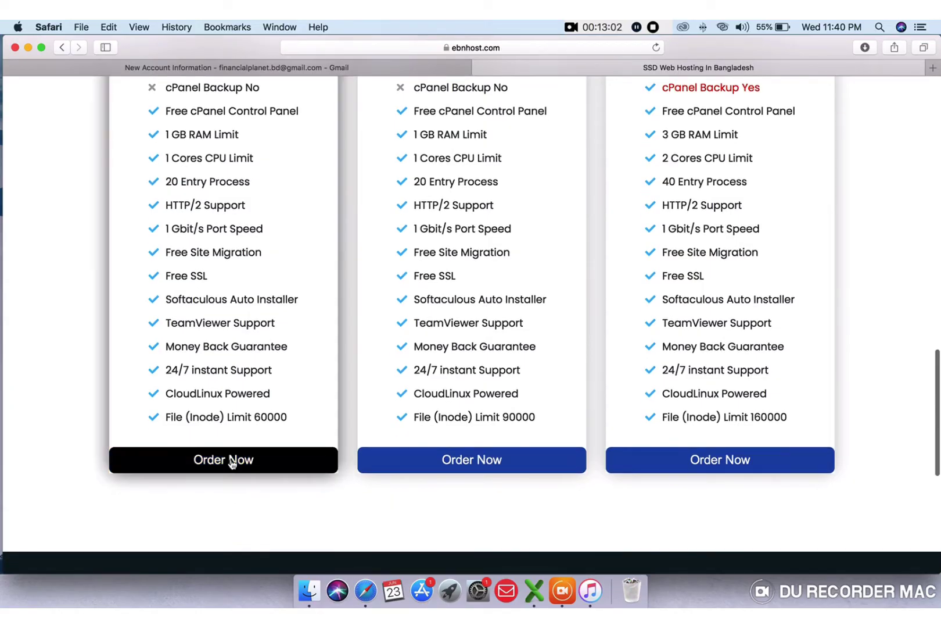
pyautogui.click(231, 461)
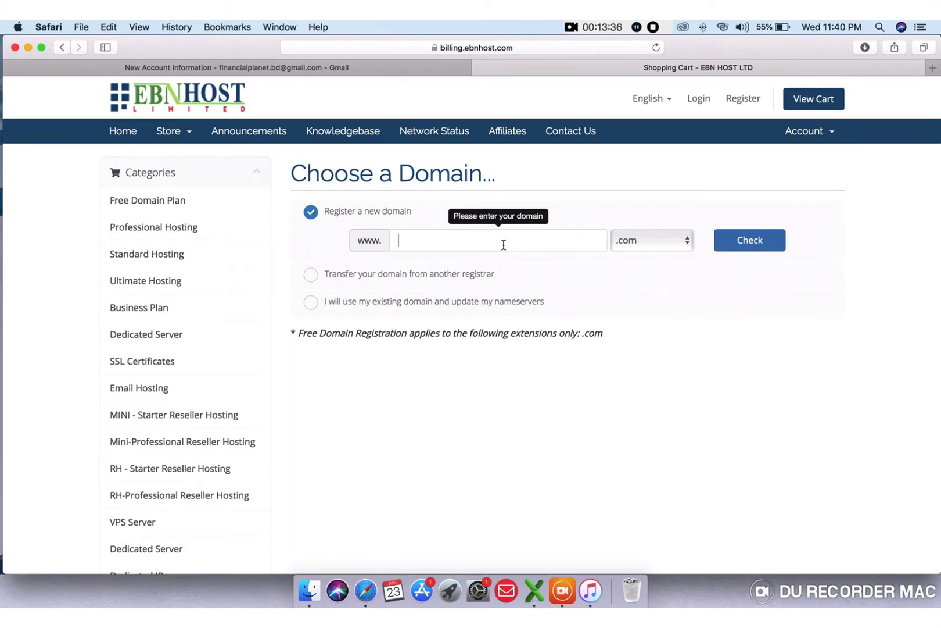
# - Check whether the domain financia.com is available
pyautogui.write('financi')
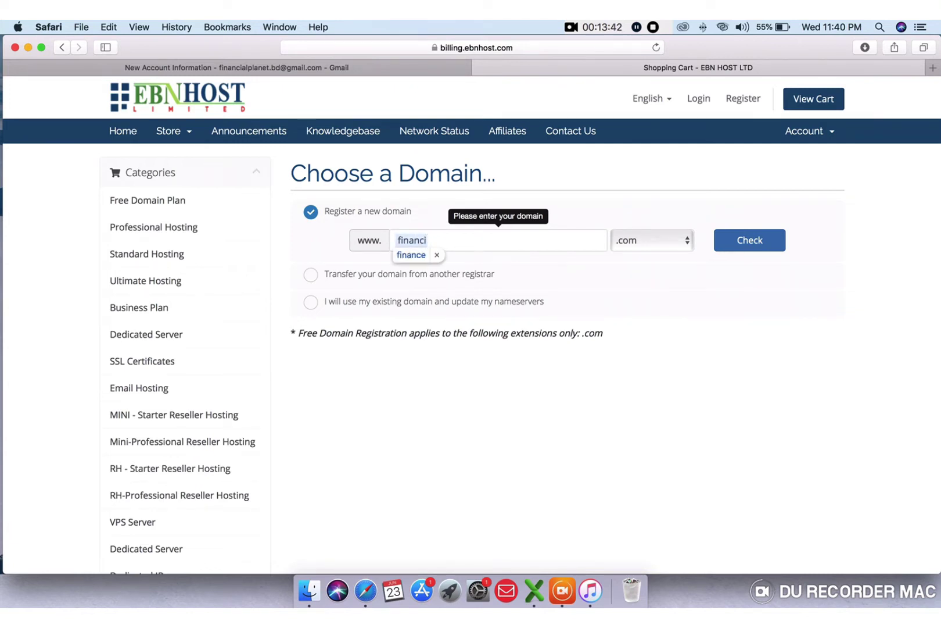
pyautogui.write('a')
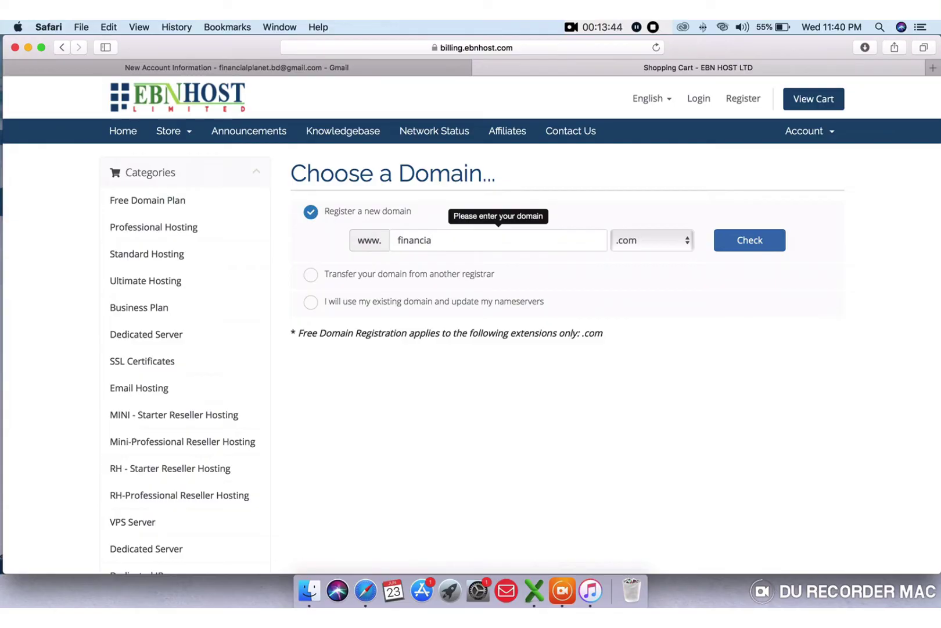
pyautogui.click(748, 245)
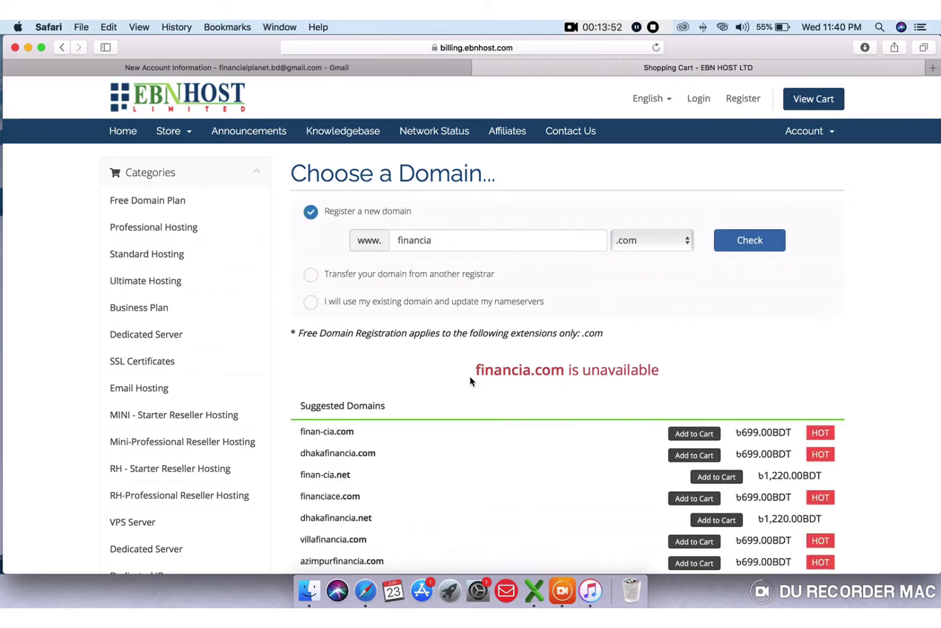
pyautogui.scroll(-2, 471, 381)
pyautogui.scroll(2, 470, 382)
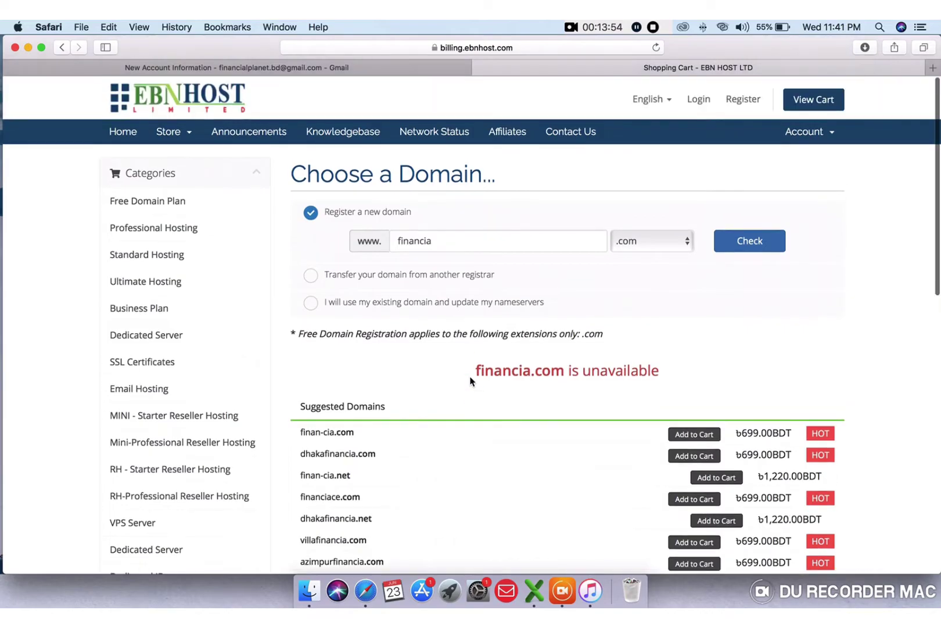
# - Check financiabd.com instead and look through its result and the Suggested Domains
pyautogui.click(460, 238)
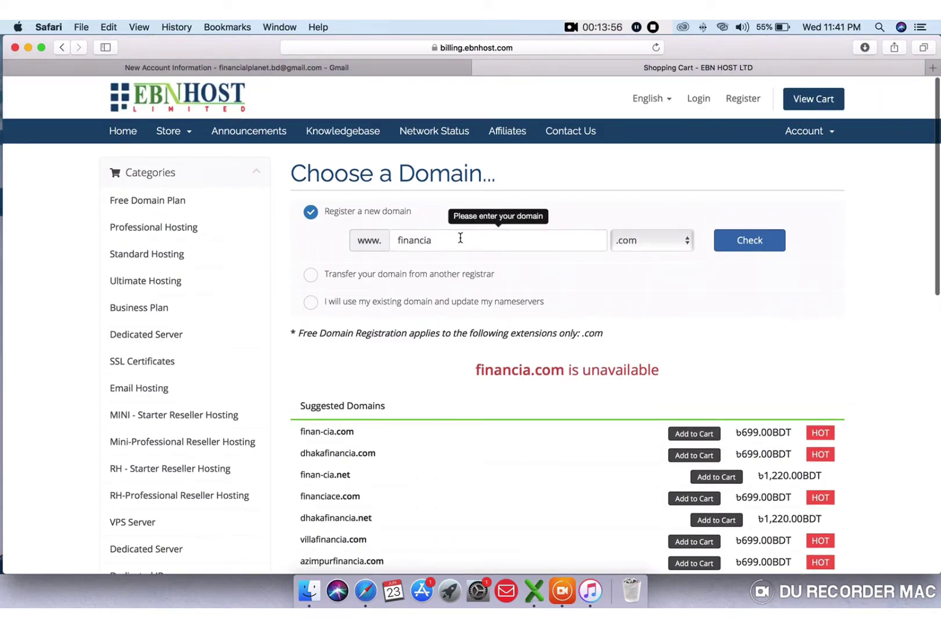
pyautogui.write('bd')
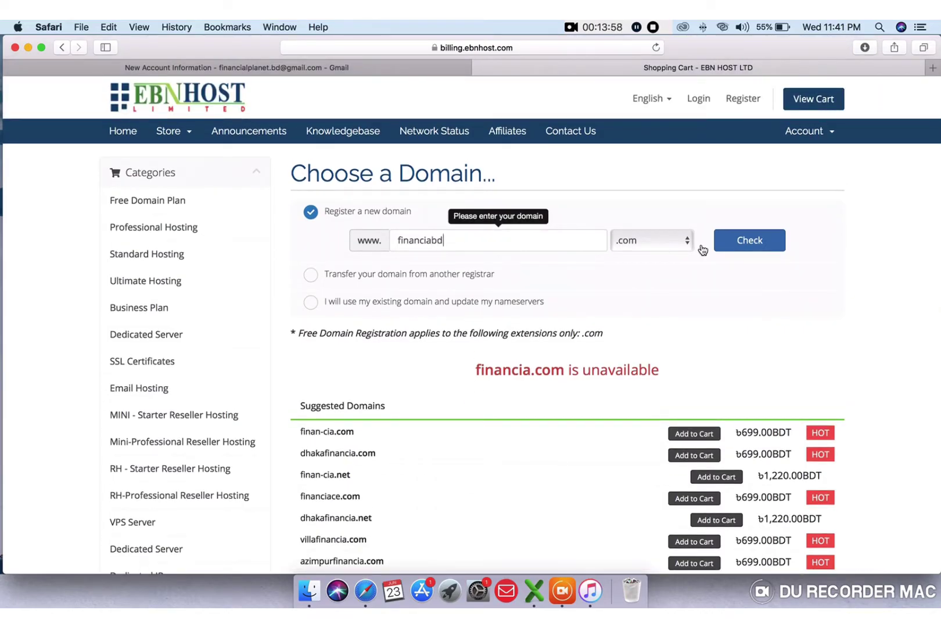
pyautogui.click(749, 247)
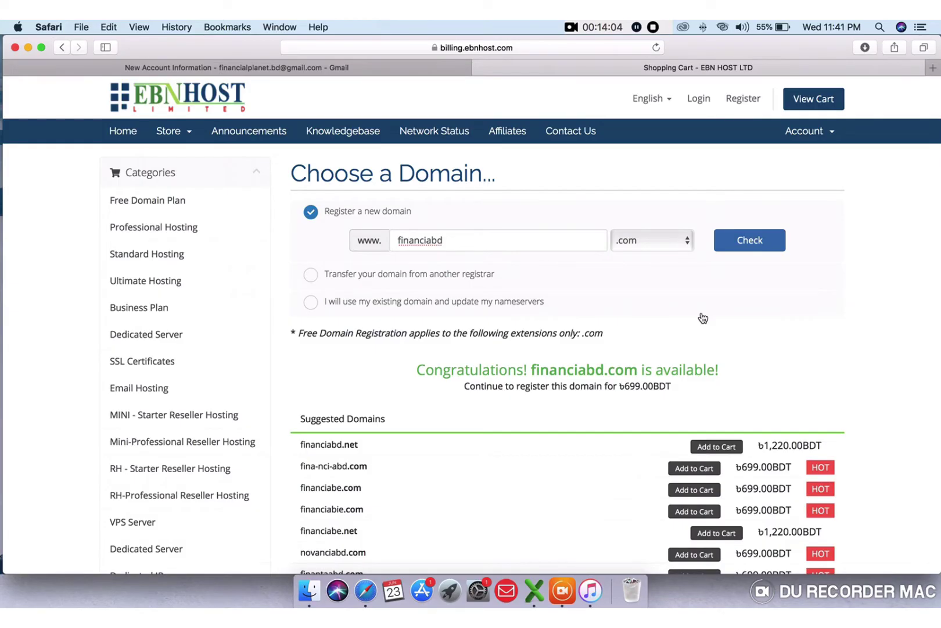
pyautogui.scroll(-5, 703, 317)
pyautogui.scroll(-2, 701, 314)
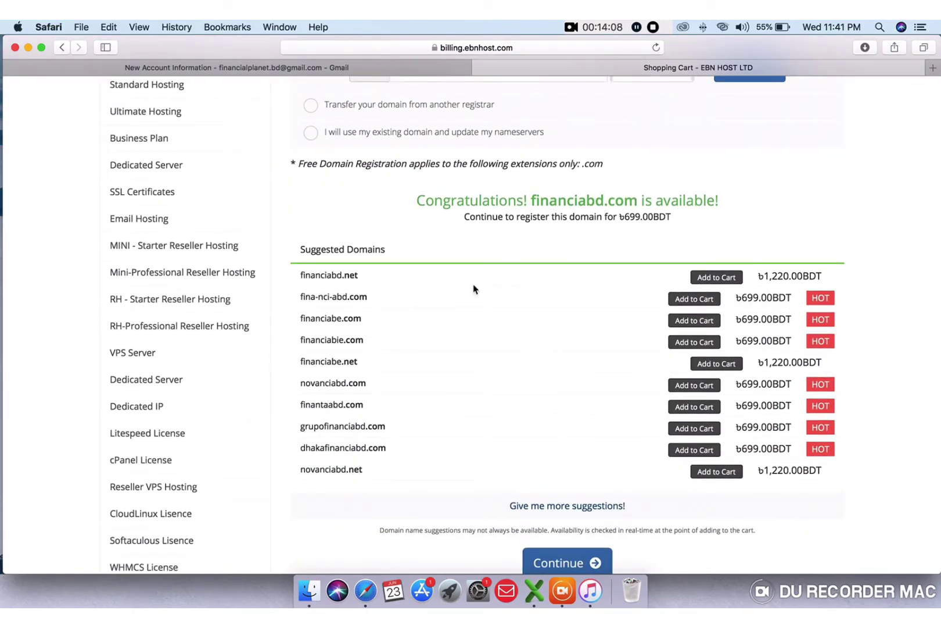
pyautogui.scroll(-3, 384, 329)
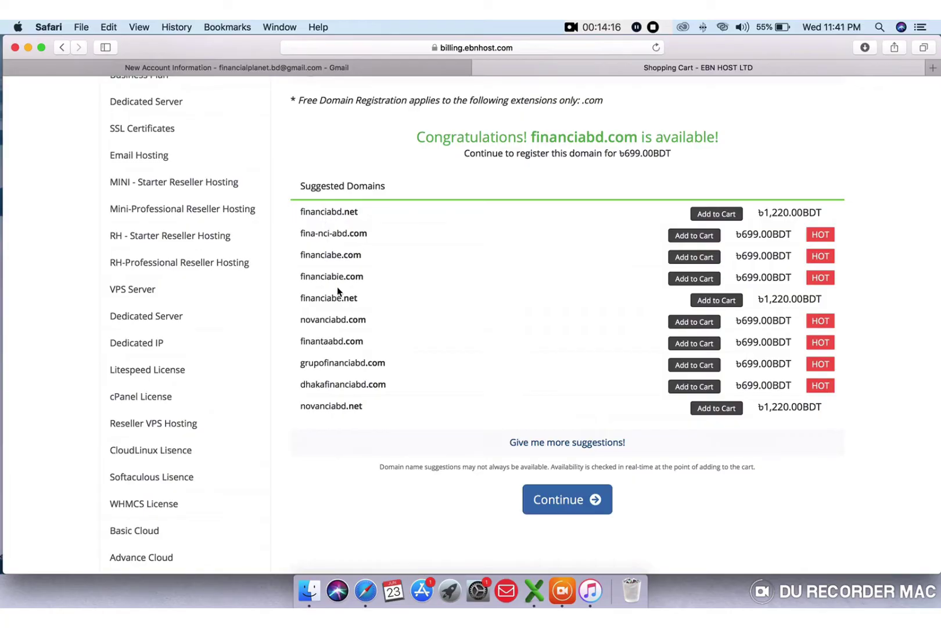
pyautogui.scroll(1, 337, 287)
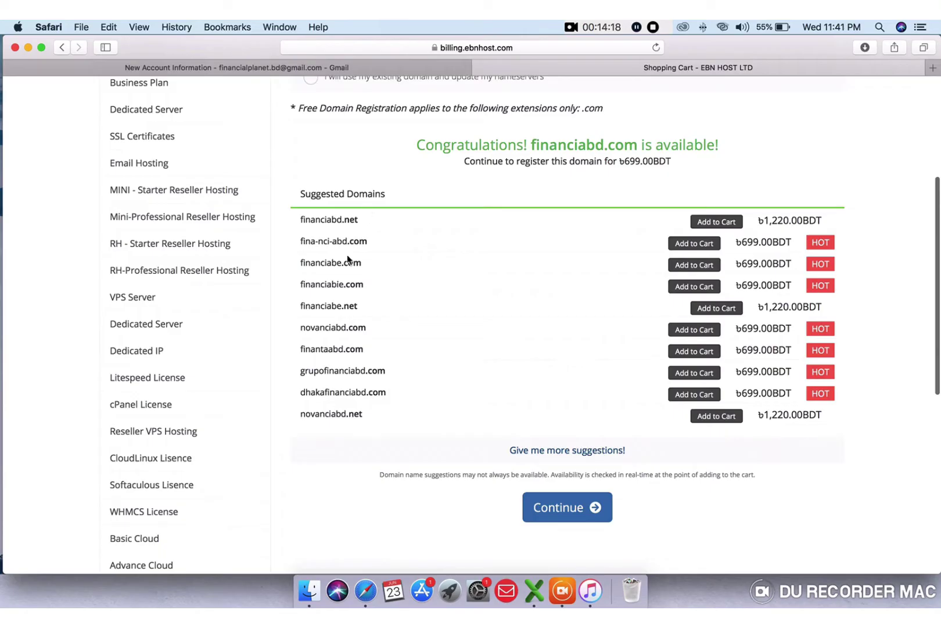
pyautogui.scroll(2, 337, 287)
pyautogui.scroll(-5, 338, 287)
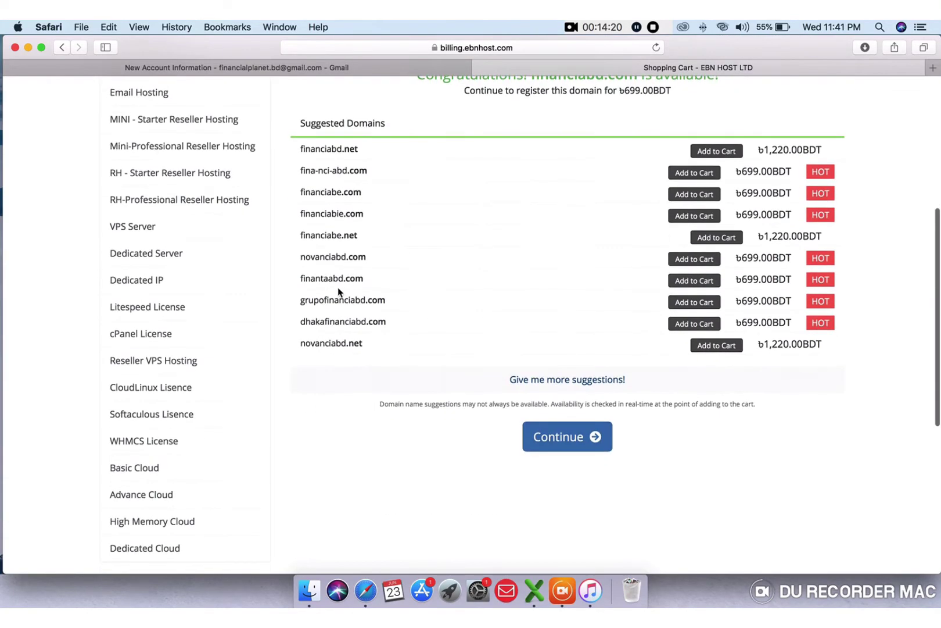
# - Continue with financiabd.com, add DNS Management and ID Protection, and proceed to review
pyautogui.click(557, 439)
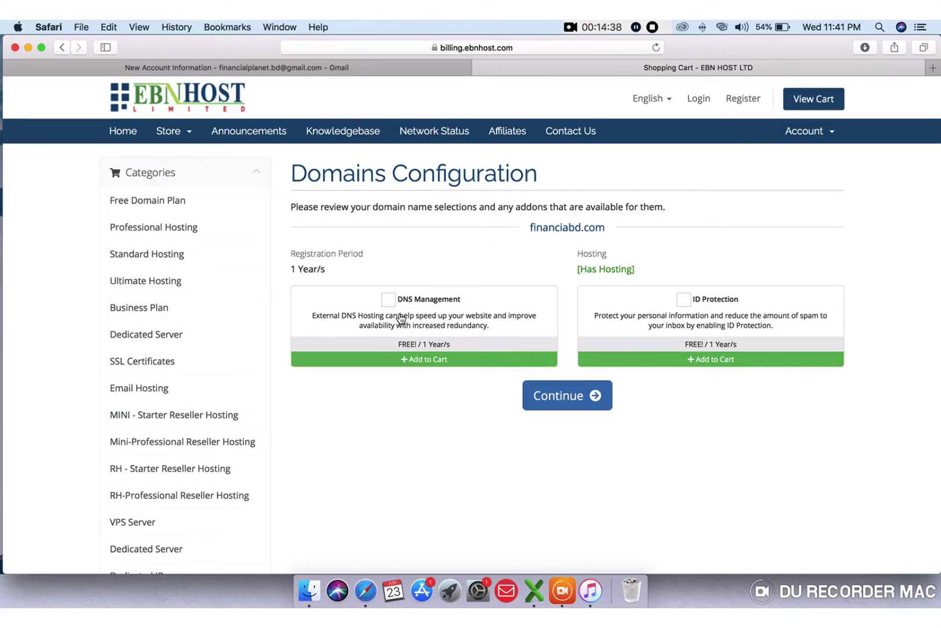
pyautogui.click(388, 299)
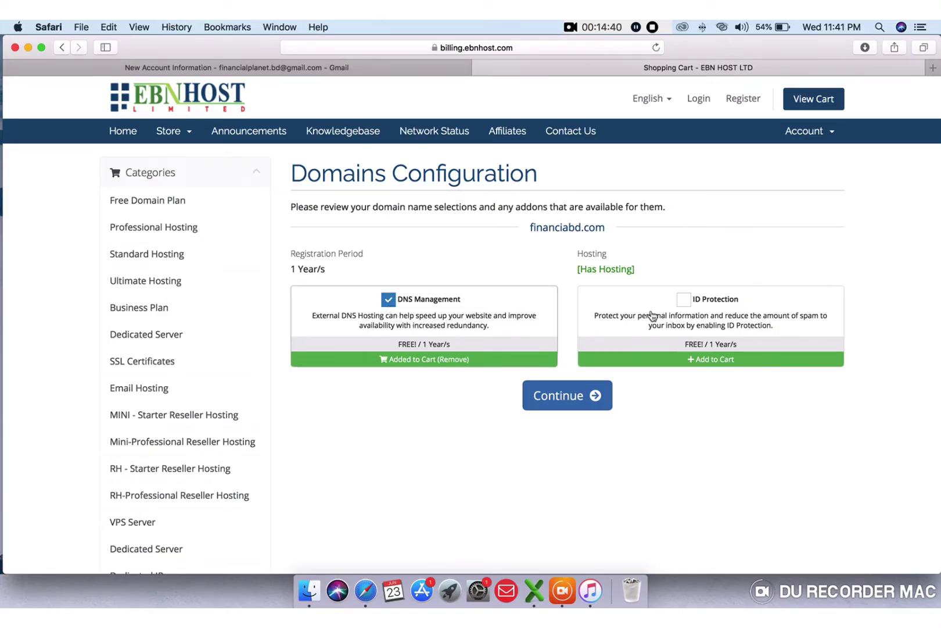
pyautogui.click(683, 301)
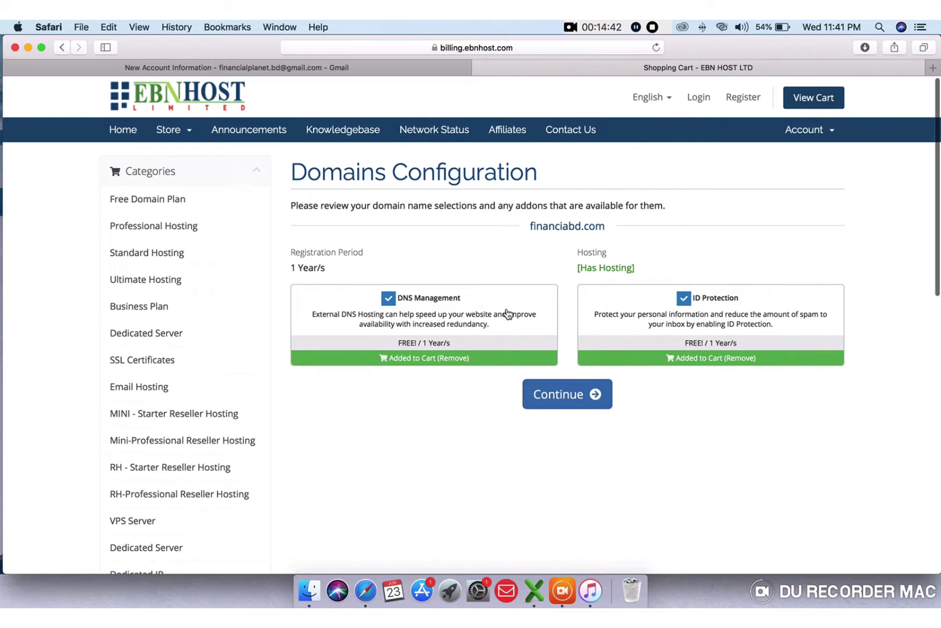
pyautogui.scroll(-1, 391, 305)
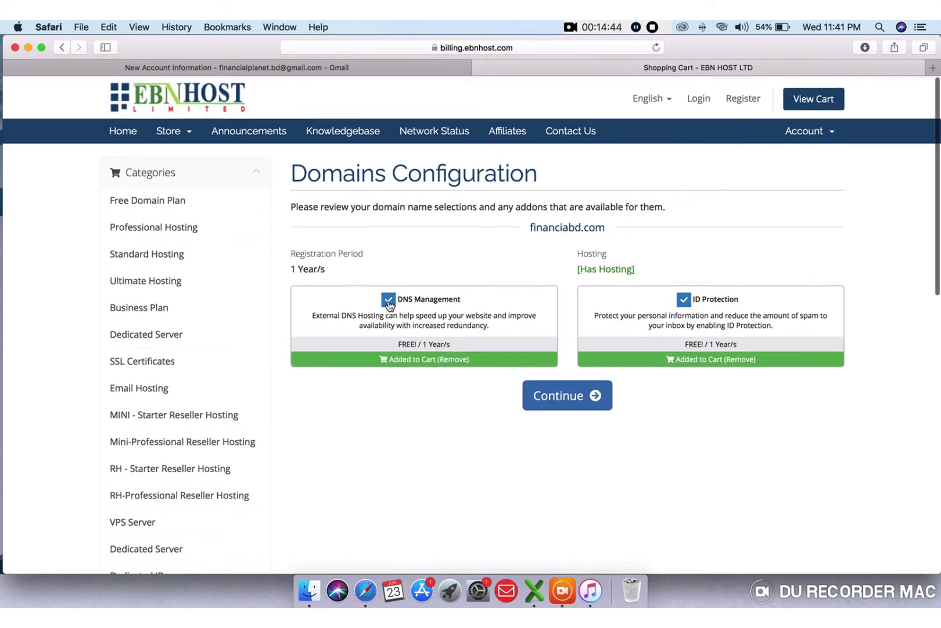
pyautogui.click(388, 299)
pyautogui.click(389, 298)
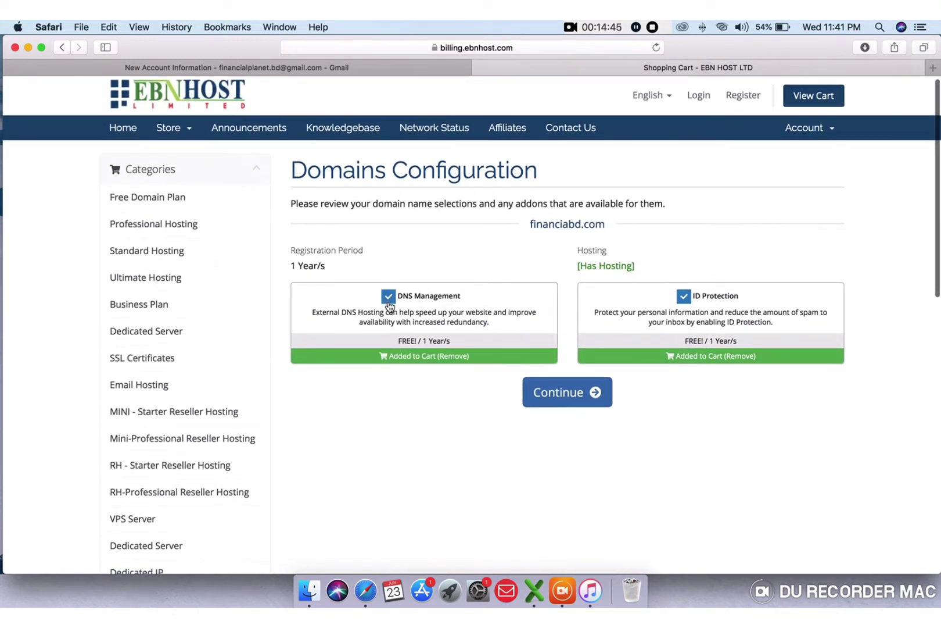
pyautogui.click(684, 298)
pyautogui.click(684, 298)
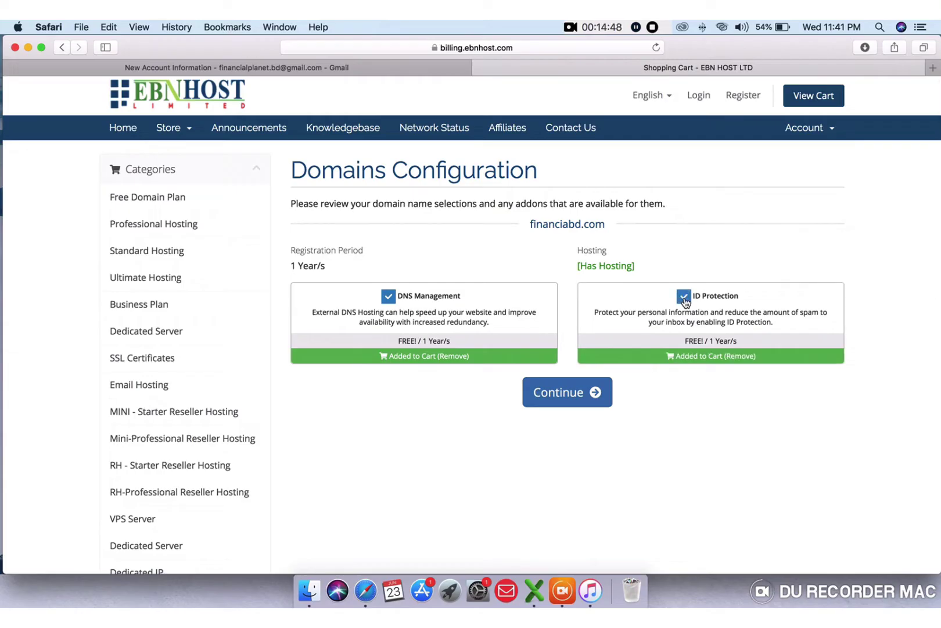
pyautogui.click(562, 398)
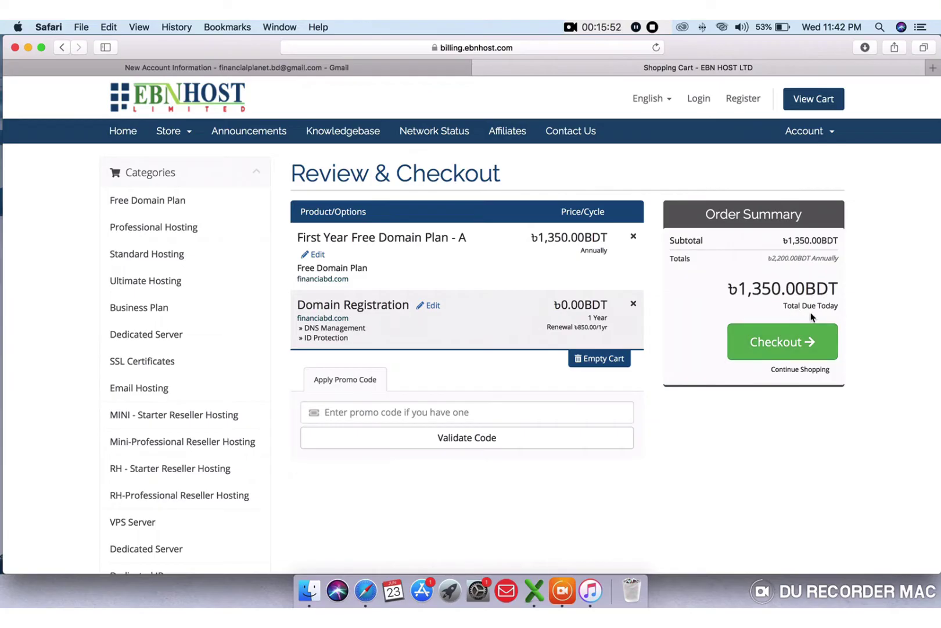
# - Proceed to the checkout form and look over its sections
pyautogui.click(774, 348)
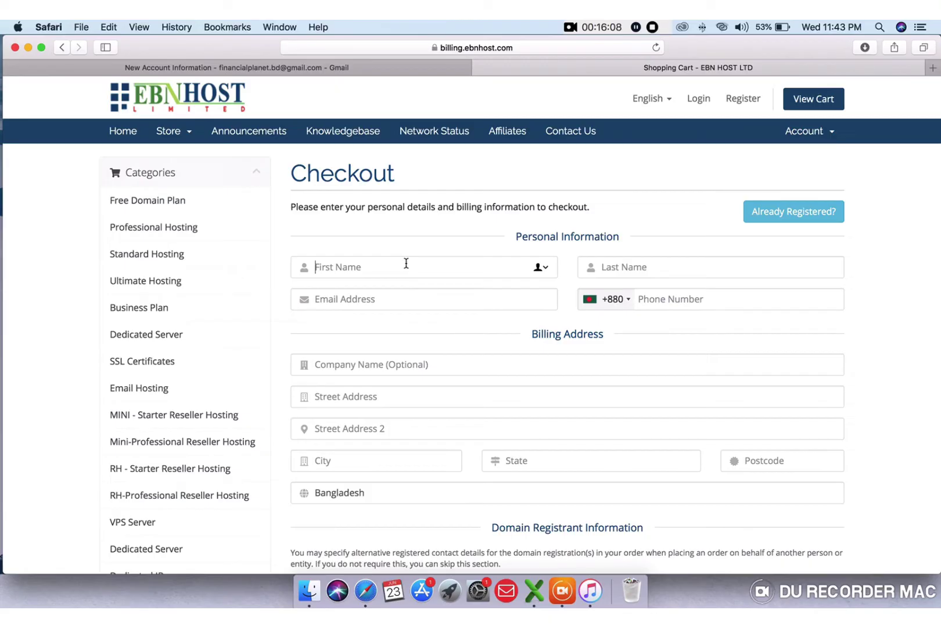
pyautogui.scroll(-10, 406, 263)
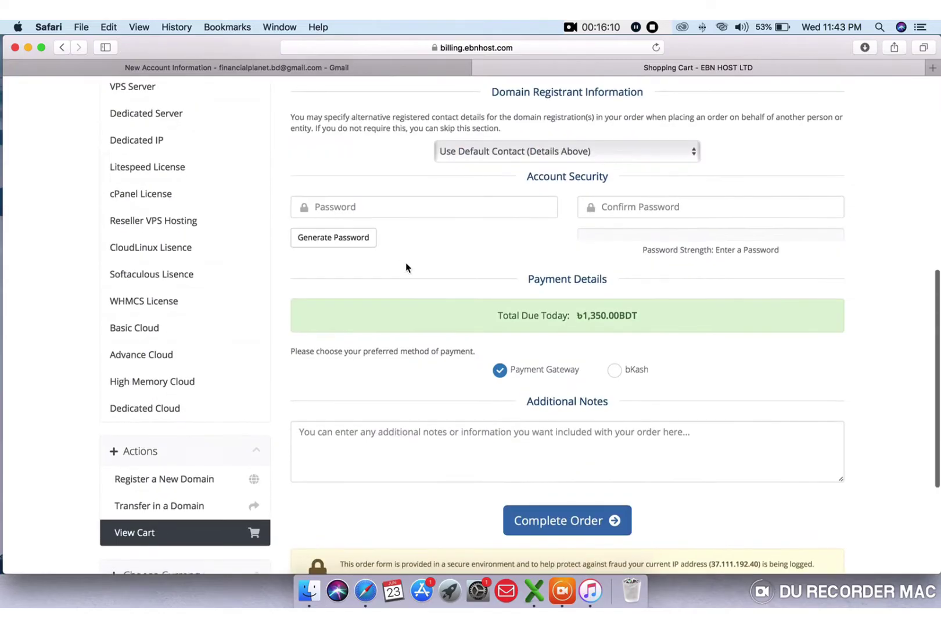
pyautogui.scroll(-2, 406, 266)
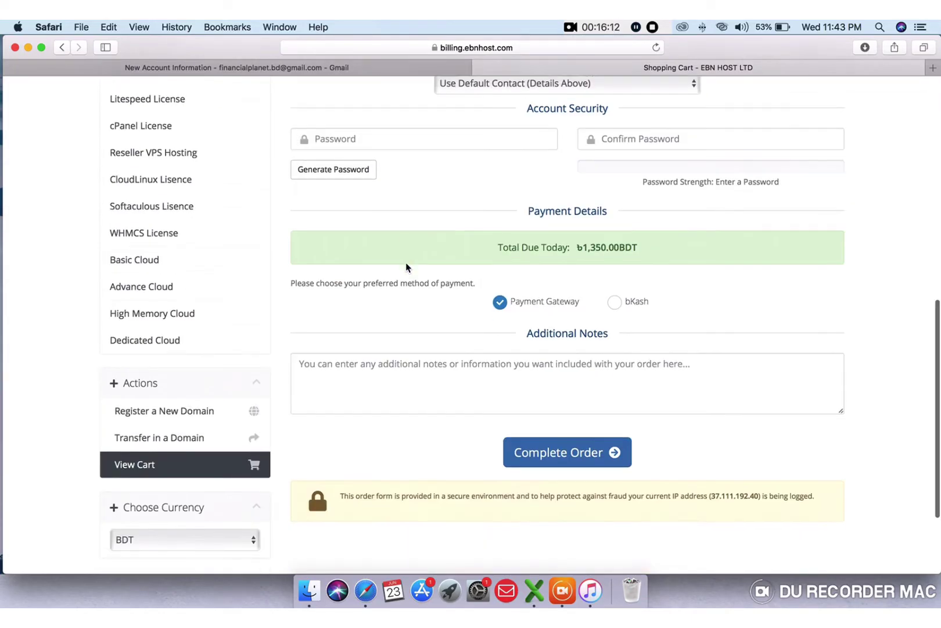
pyautogui.scroll(10, 406, 263)
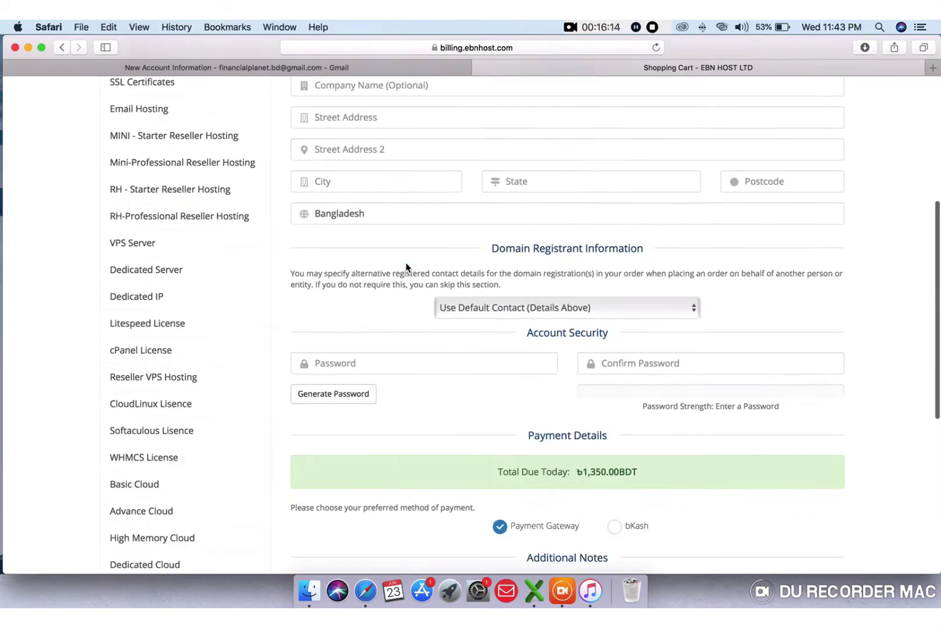
pyautogui.scroll(-5, 406, 264)
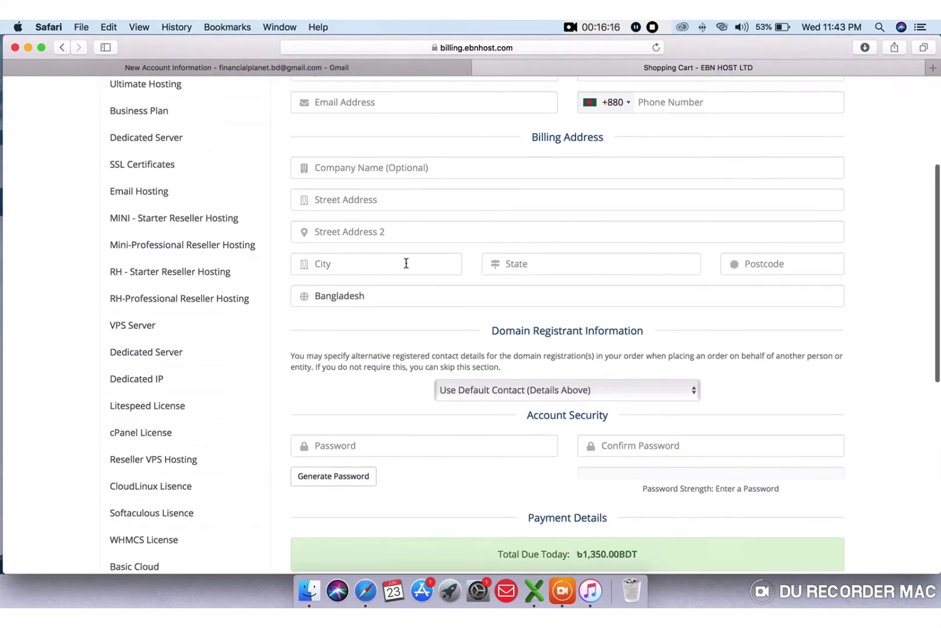
pyautogui.scroll(8, 406, 264)
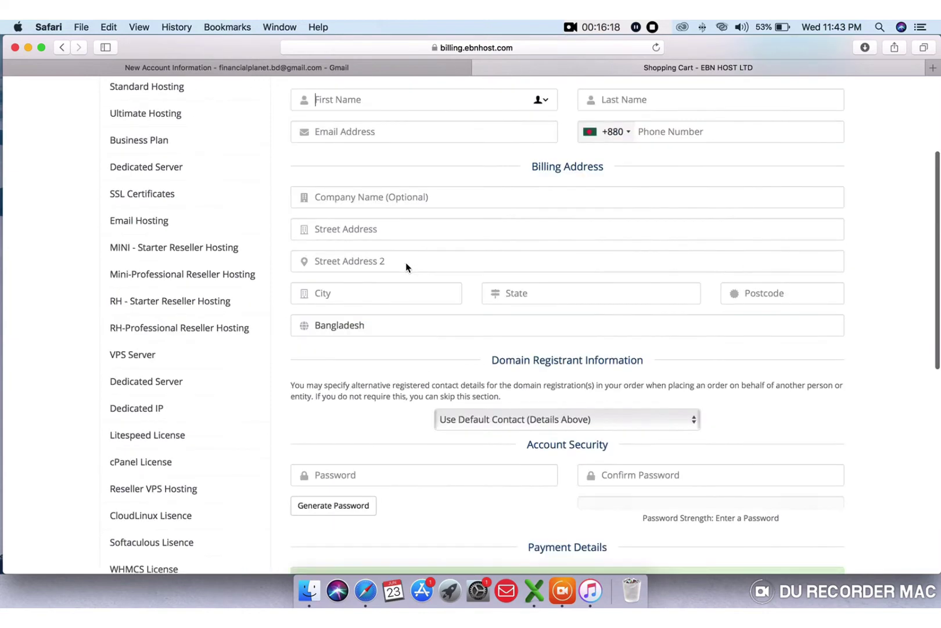
# - Enter the customer's first name, last name and e-mail address
pyautogui.click(406, 266)
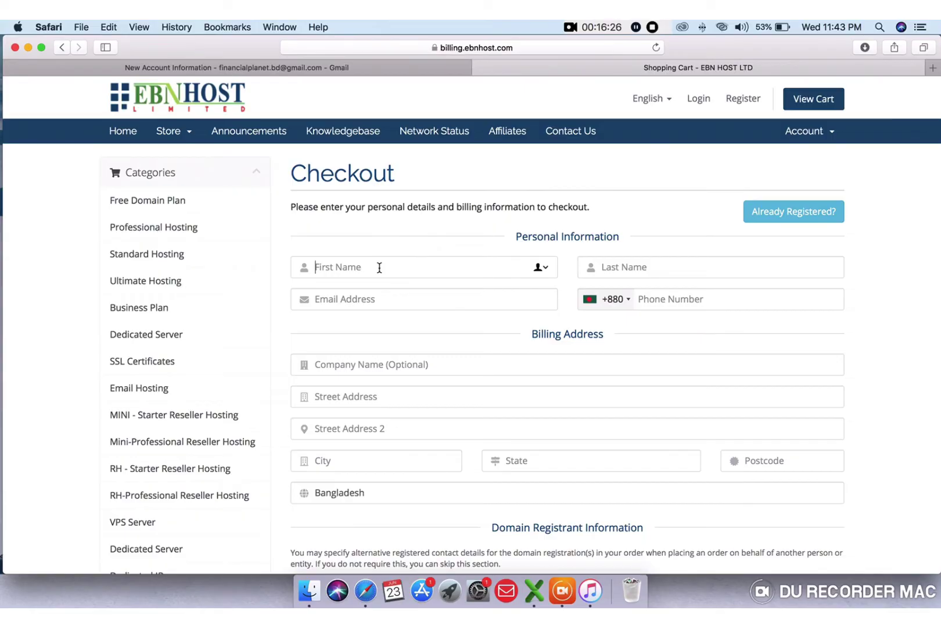
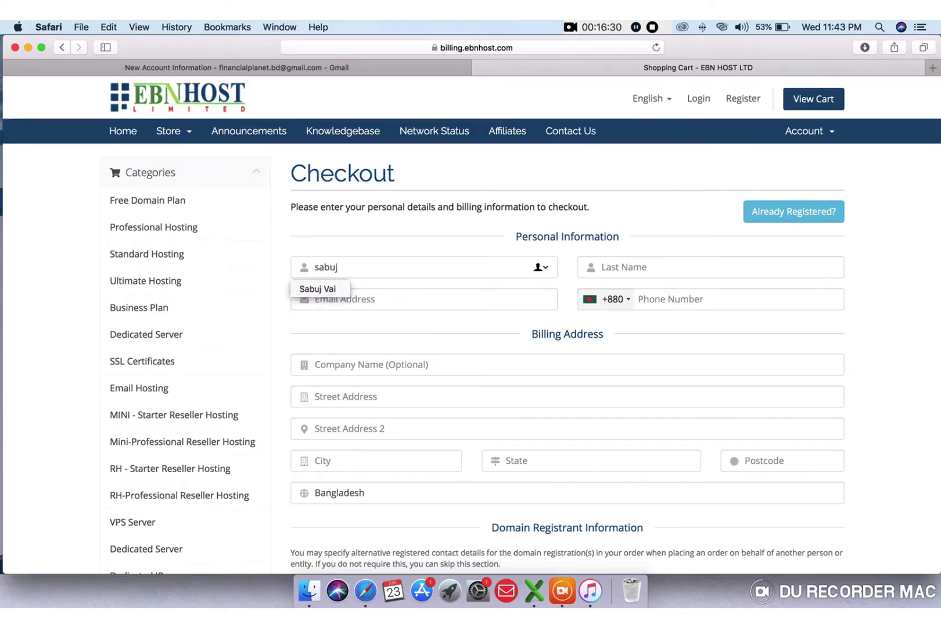
pyautogui.click(378, 267)
pyautogui.click(627, 269)
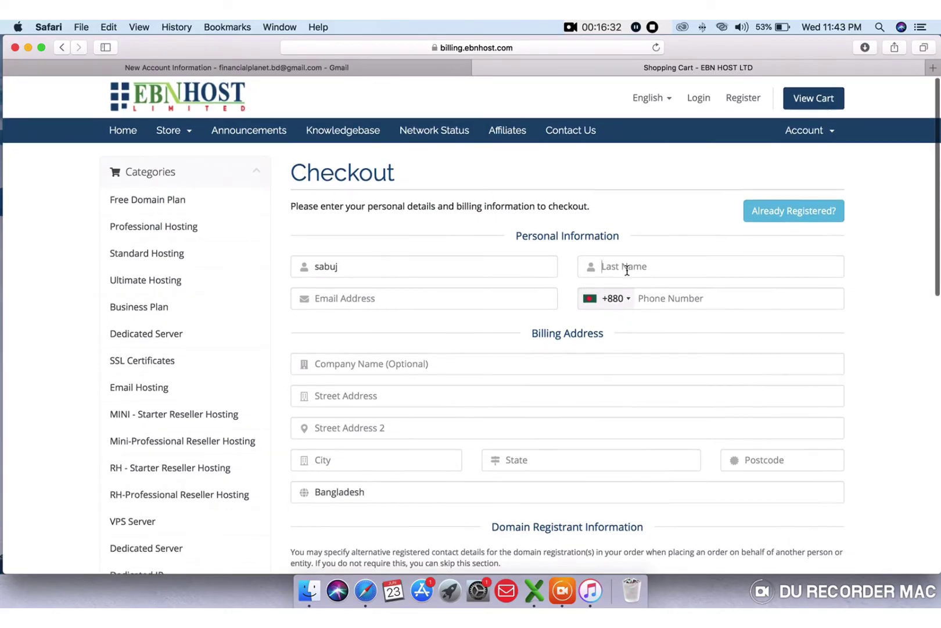
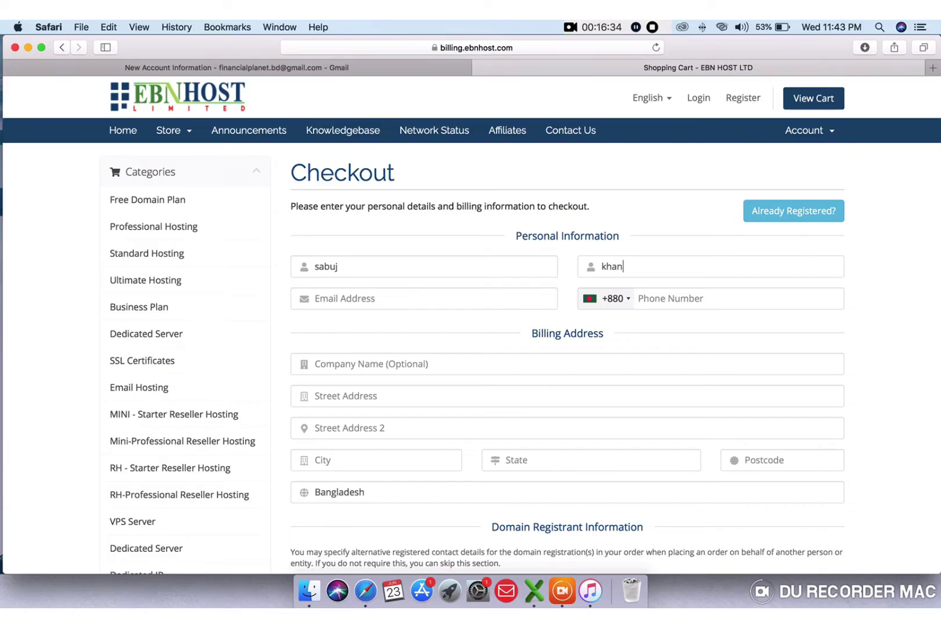
pyautogui.click(473, 293)
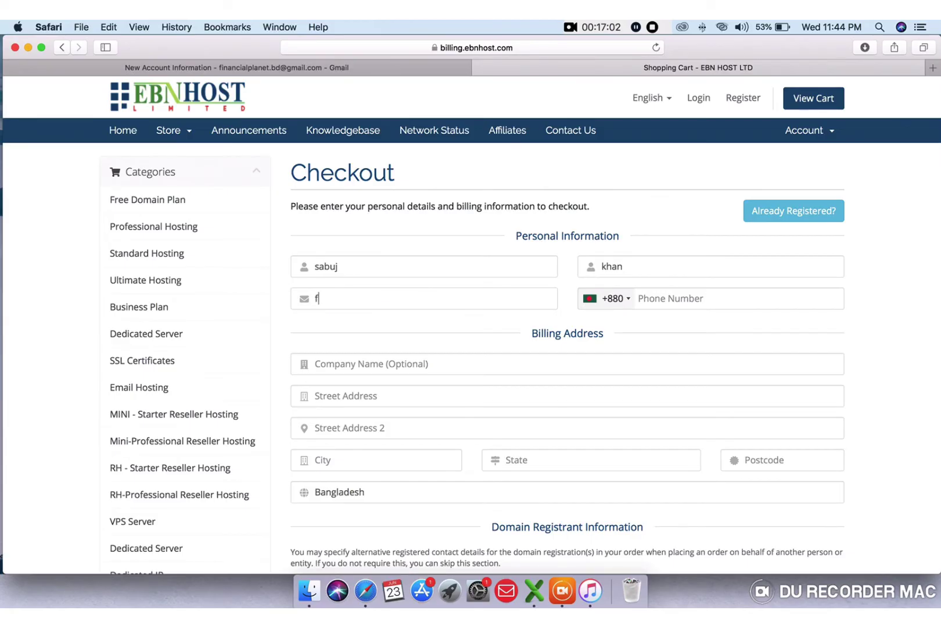
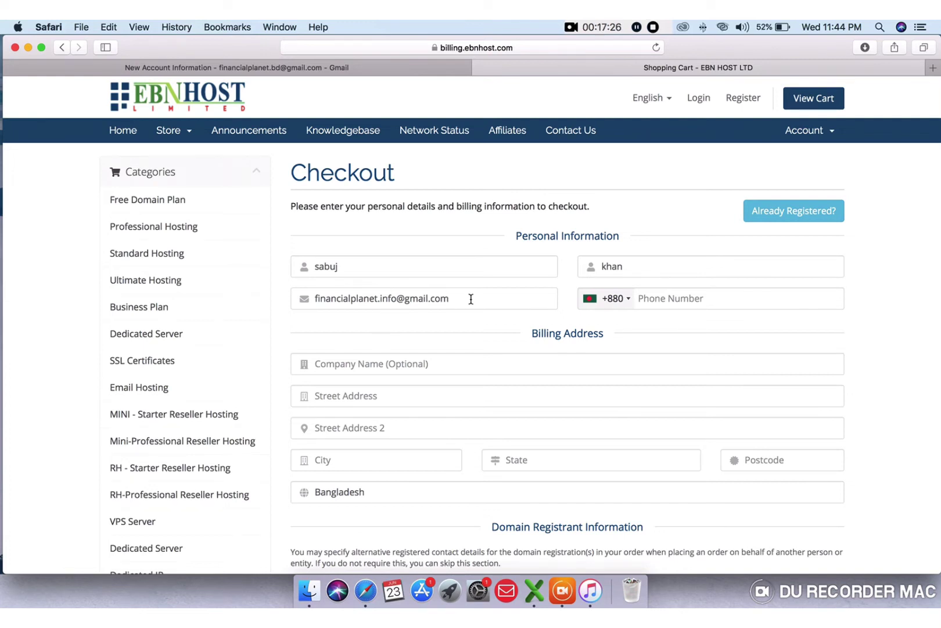
# - Enter the customer's phone number without its leading 0
pyautogui.click(672, 298)
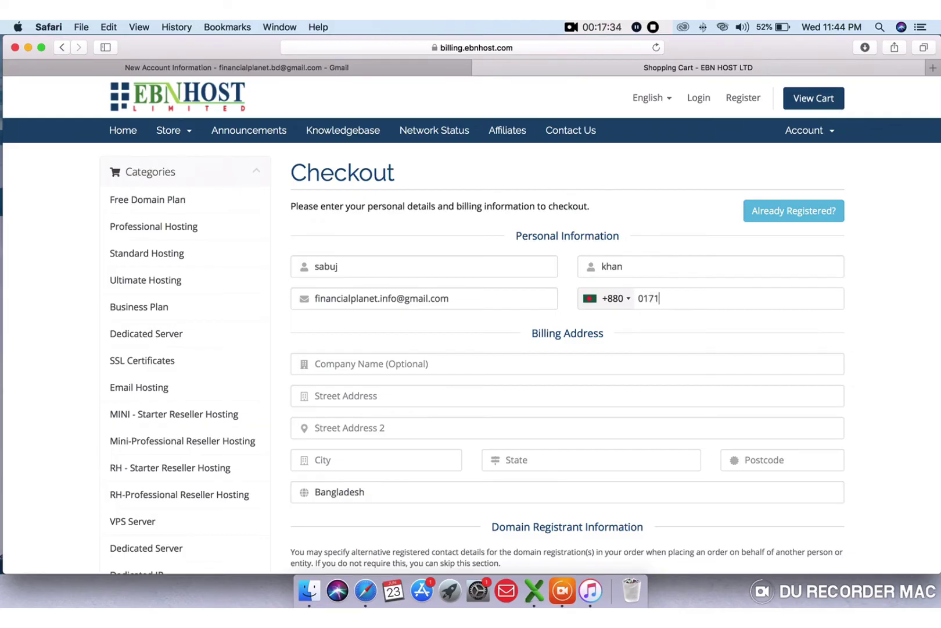
pyautogui.click(644, 298)
pyautogui.press('BackSpace')
pyautogui.scroll(-2, 539, 353)
# - Fill the first billing address field with the customer's street address, fixing typos
pyautogui.click(476, 324)
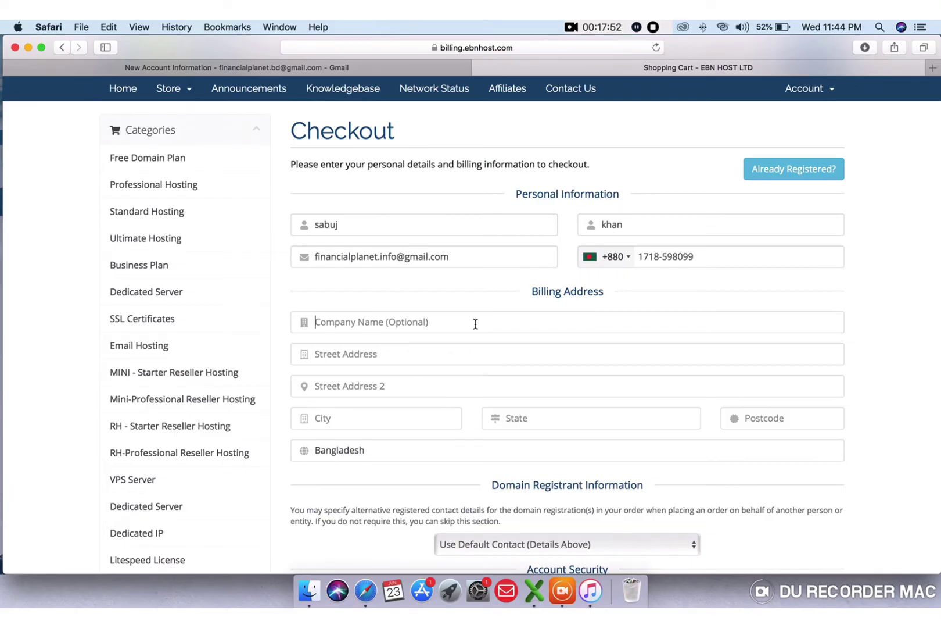
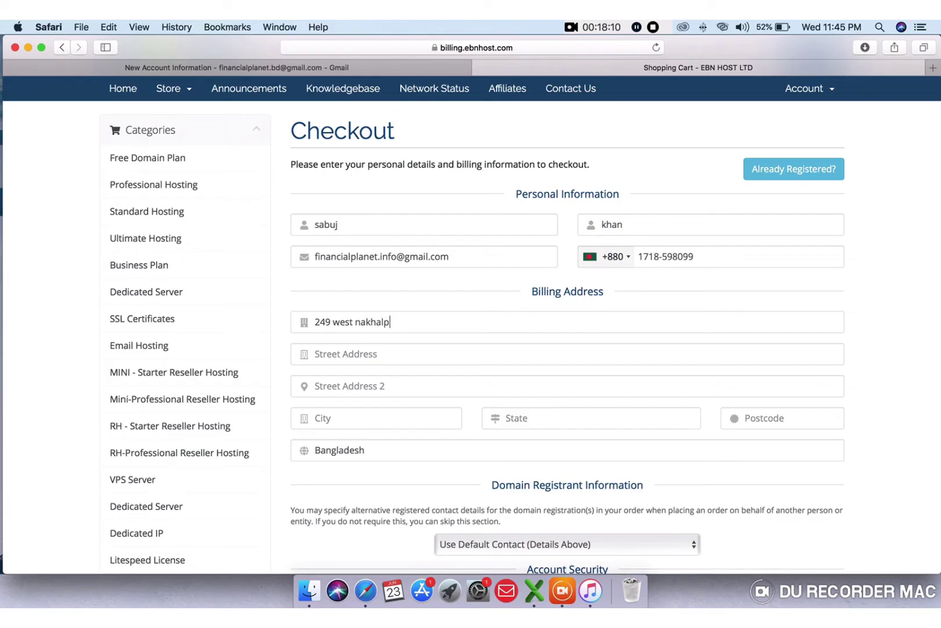
pyautogui.write('alpara')
# - Add the street address, the city, and a state matching the city
pyautogui.click(443, 348)
pyautogui.write('nakh')
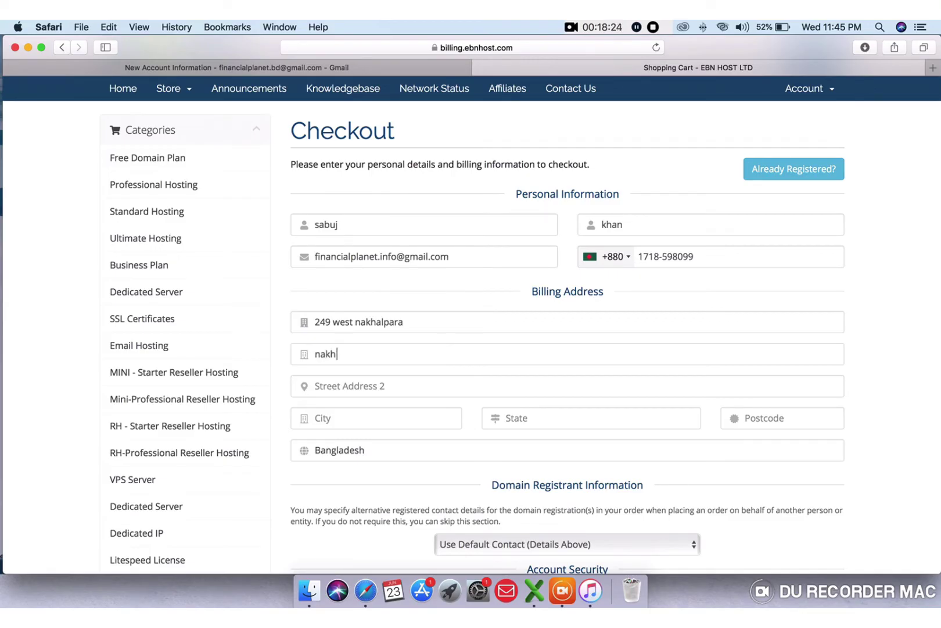
pyautogui.write('alpara')
pyautogui.click(406, 387)
pyautogui.click(401, 415)
pyautogui.write('dhaka')
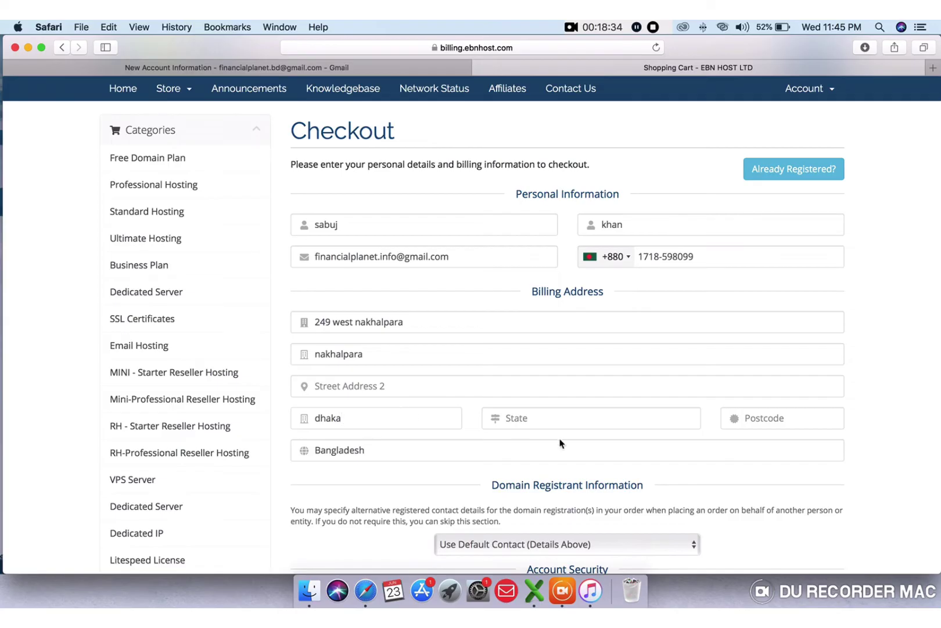
pyautogui.click(574, 414)
pyautogui.write('dj')
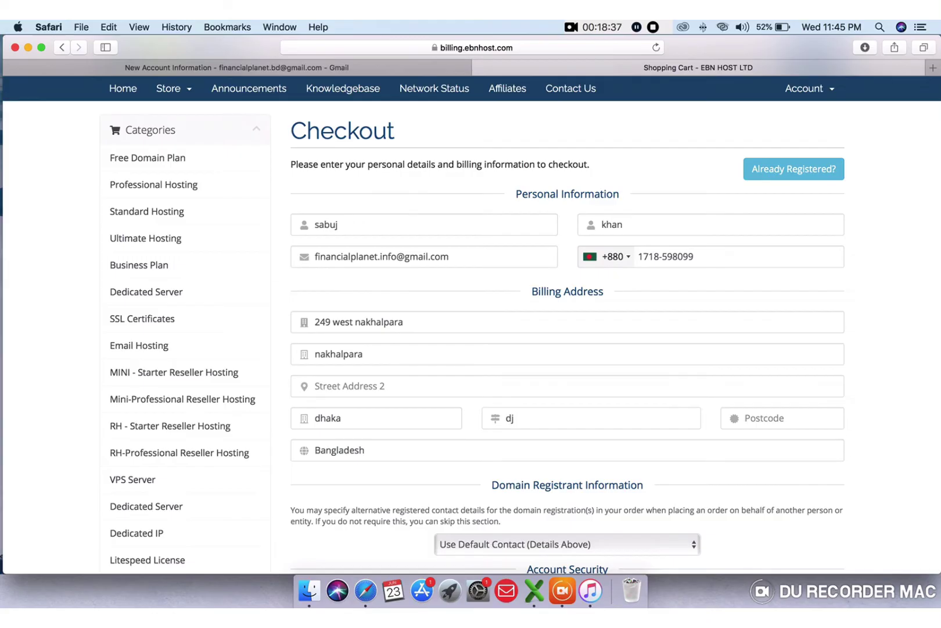
pyautogui.press('BackSpace')
pyautogui.write('haka')
pyautogui.click(752, 420)
# - Enter a new account password and retype it in Confirm Password, rated 60% Moderate
pyautogui.scroll(-2, 752, 421)
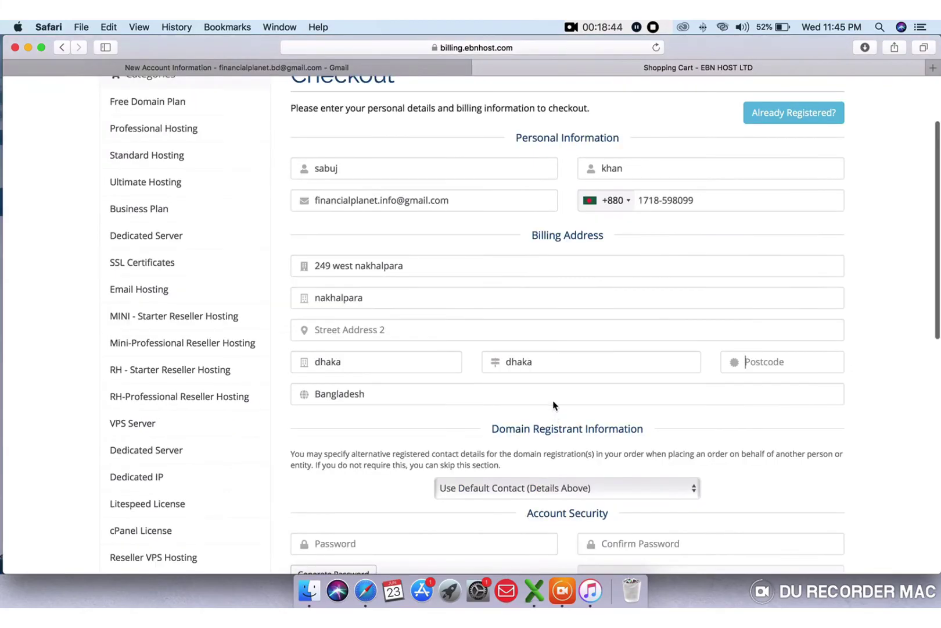
pyautogui.scroll(-4, 553, 407)
pyautogui.scroll(-2, 553, 401)
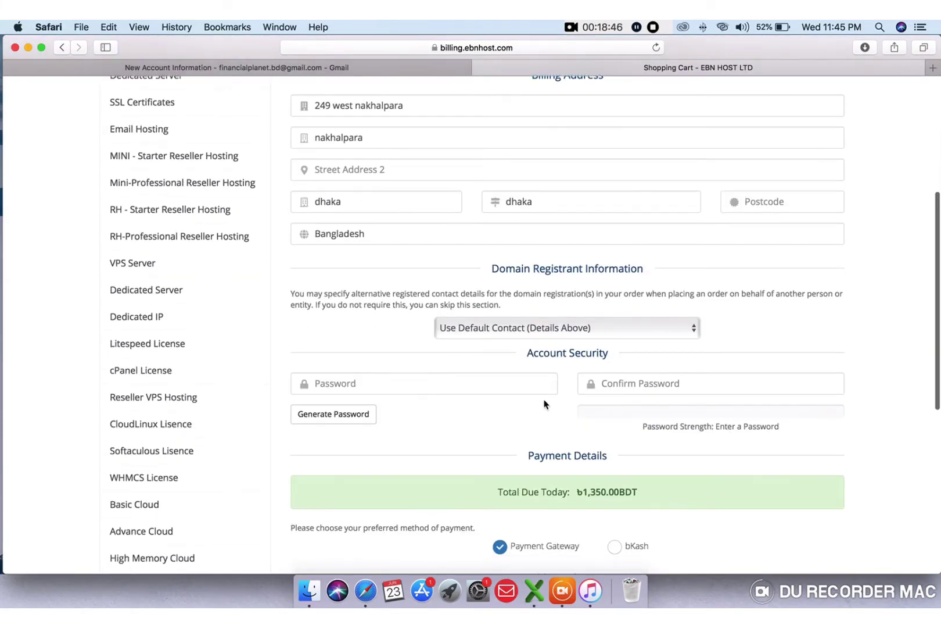
pyautogui.scroll(-3, 530, 399)
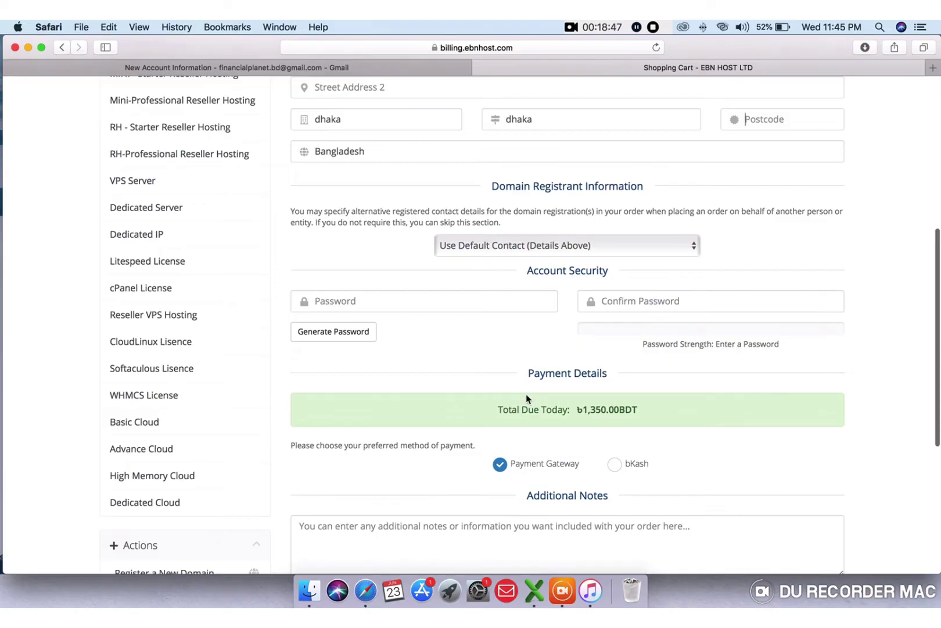
pyautogui.click(394, 302)
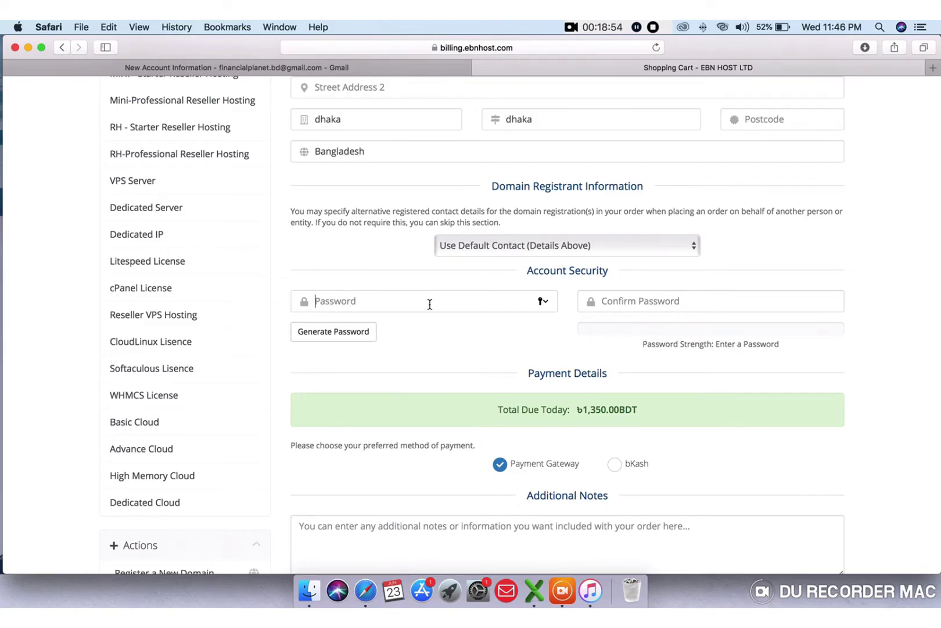
pyautogui.click(430, 304)
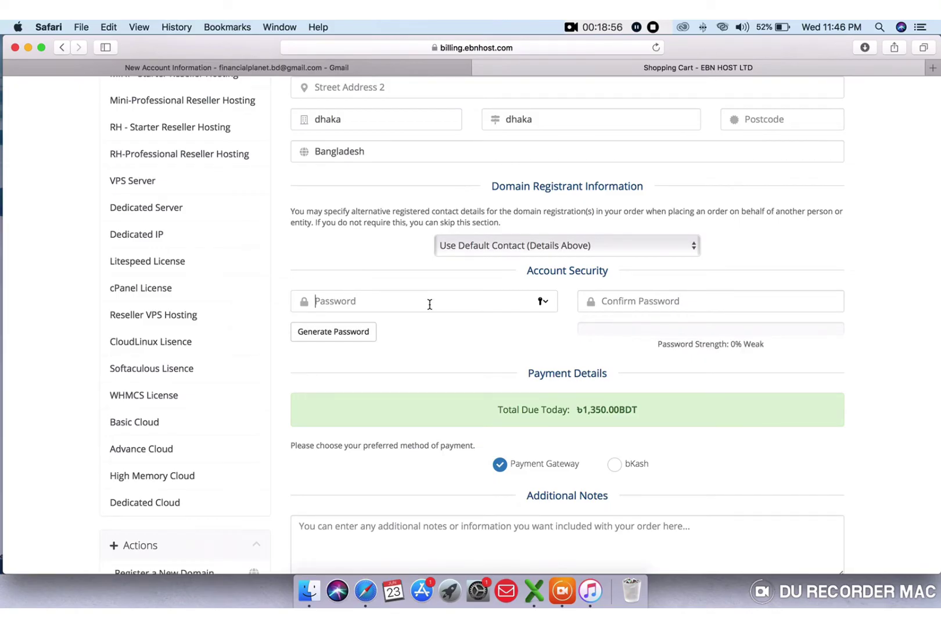
pyautogui.write('•••••')
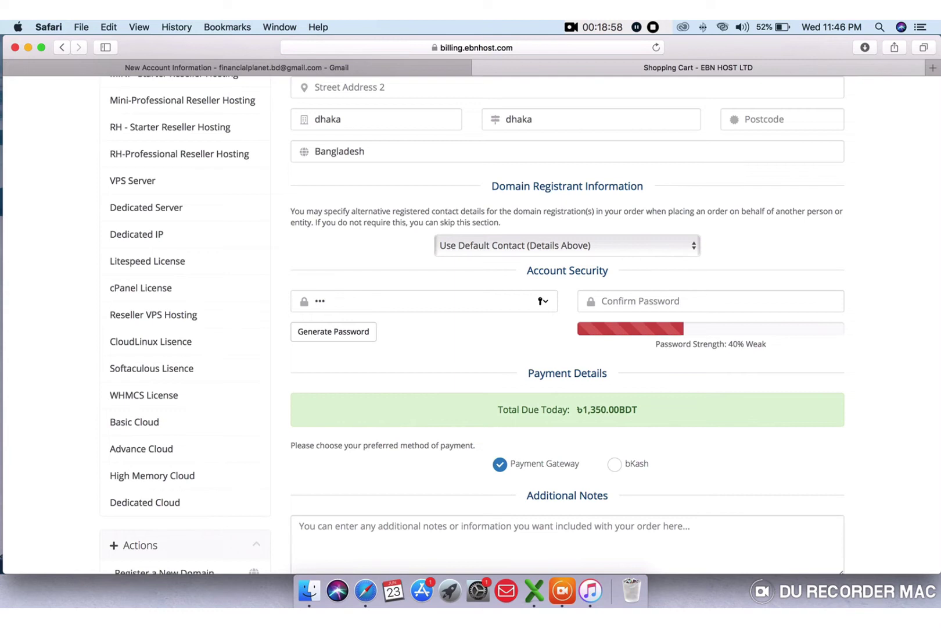
pyautogui.write('••••')
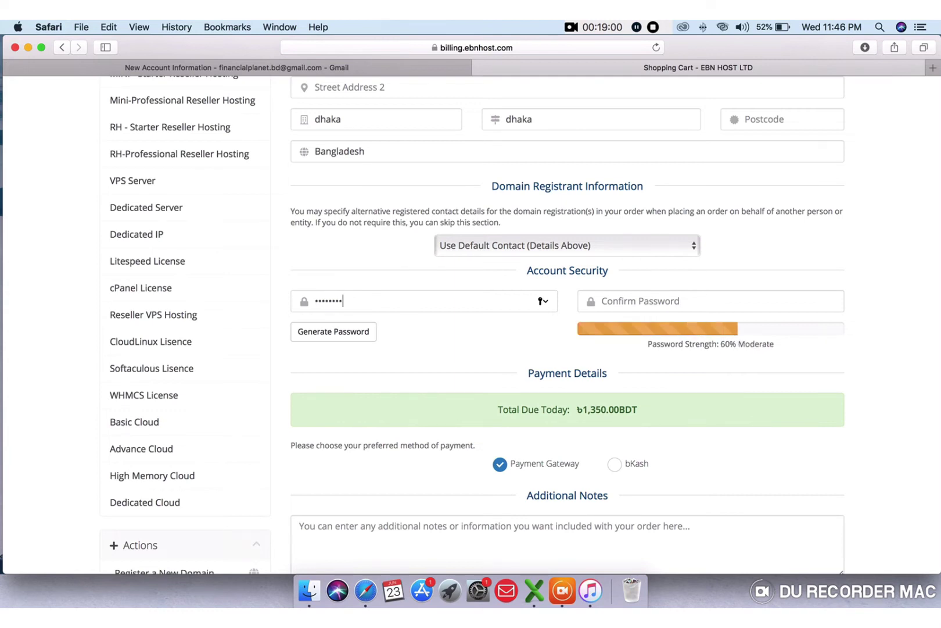
pyautogui.write('••')
pyautogui.press('BackSpace')
pyautogui.press('BackSpace')
pyautogui.press('BackSpace')
pyautogui.press('BackSpace')
pyautogui.press('BackSpace')
pyautogui.press('BackSpace')
pyautogui.press('BackSpace')
pyautogui.press('BackSpace')
pyautogui.press('BackSpace')
pyautogui.press('BackSpace')
pyautogui.press('BackSpace')
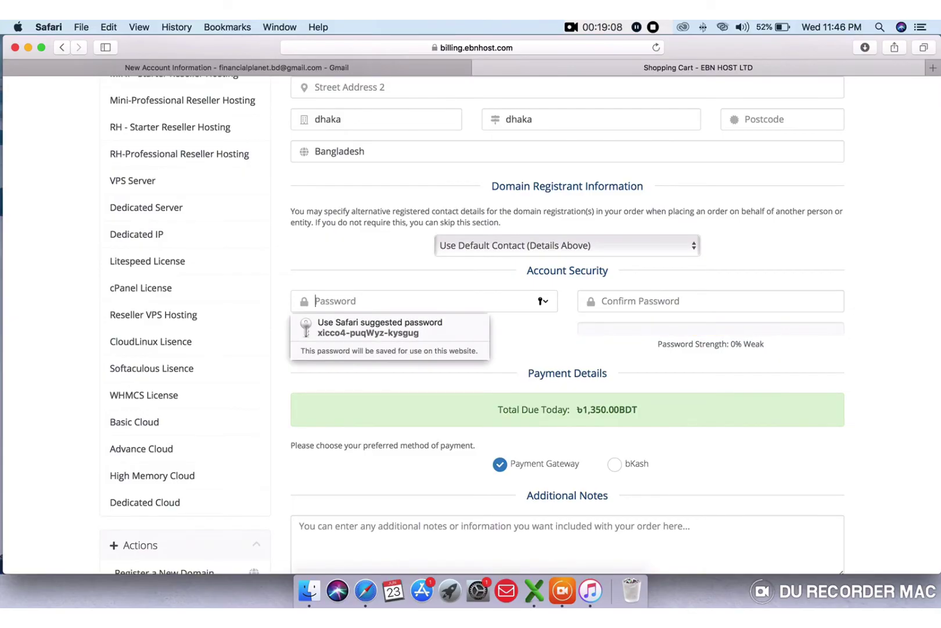
pyautogui.write('••••••••')
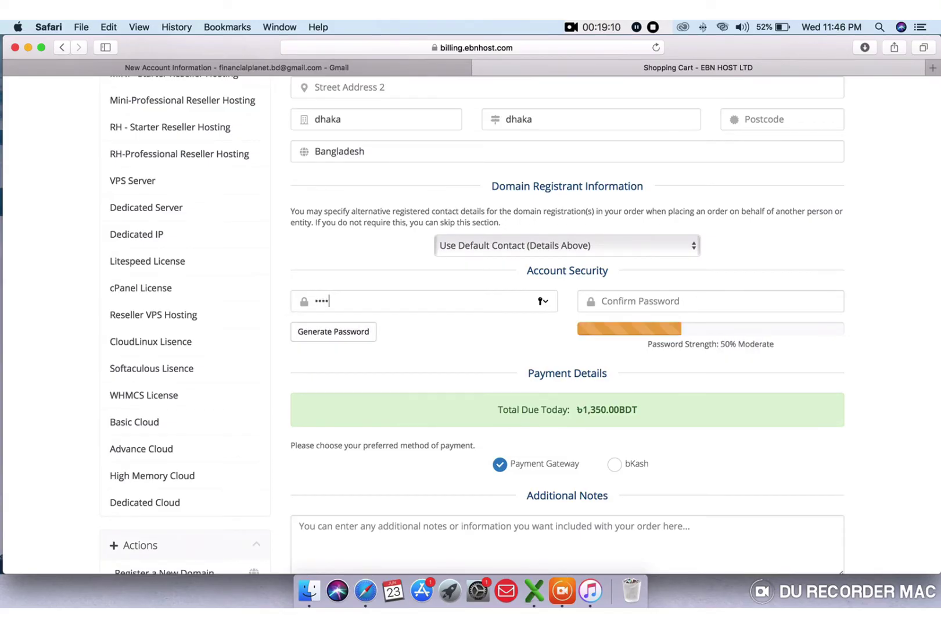
pyautogui.write('••')
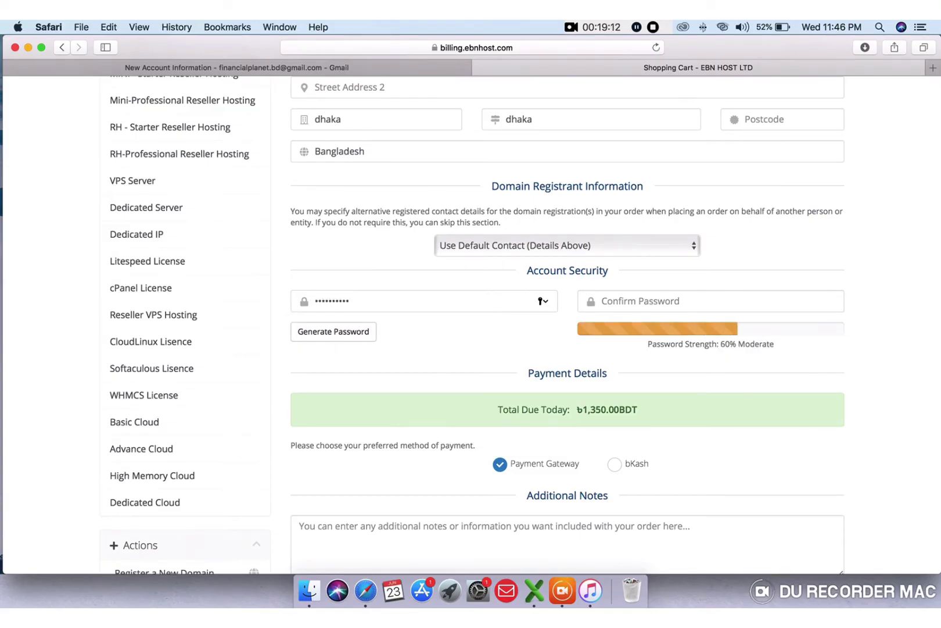
pyautogui.write('•••')
pyautogui.click(612, 301)
pyautogui.write('•••••••')
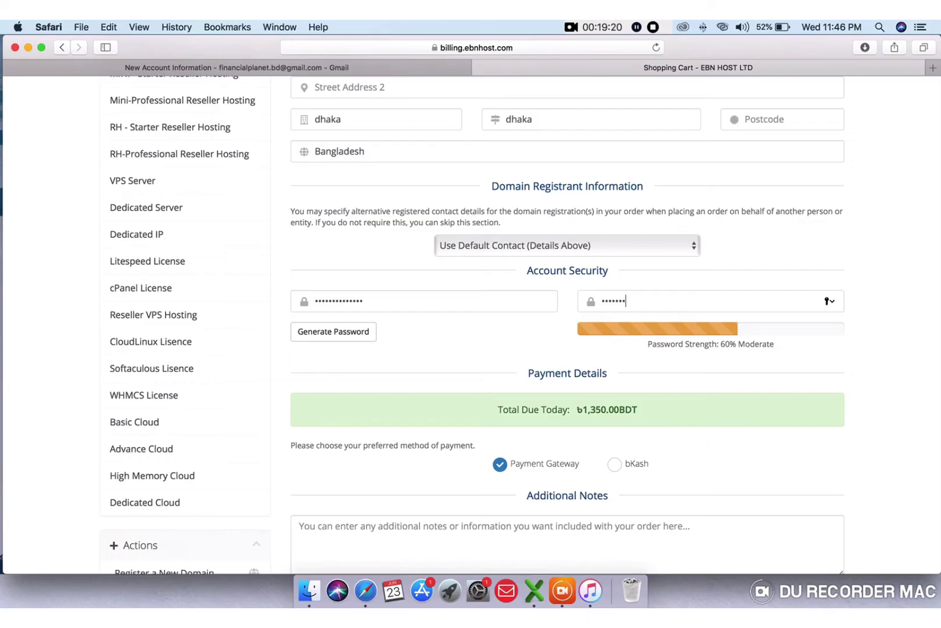
pyautogui.write('••••••')
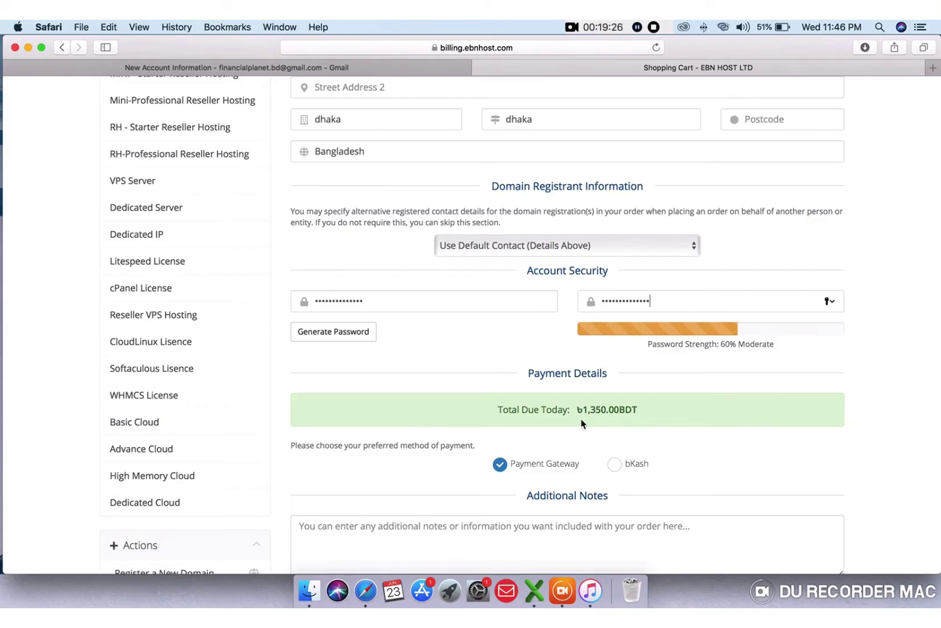
pyautogui.scroll(-5, 573, 405)
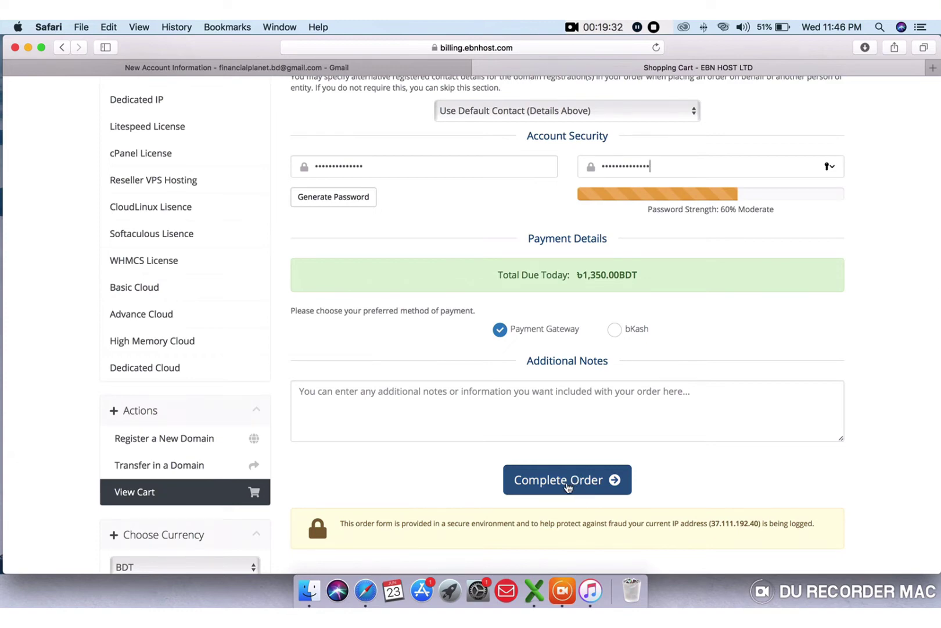
# - Submit the order, decline saving the password, and review the e-mail and postcode errors
pyautogui.click(568, 485)
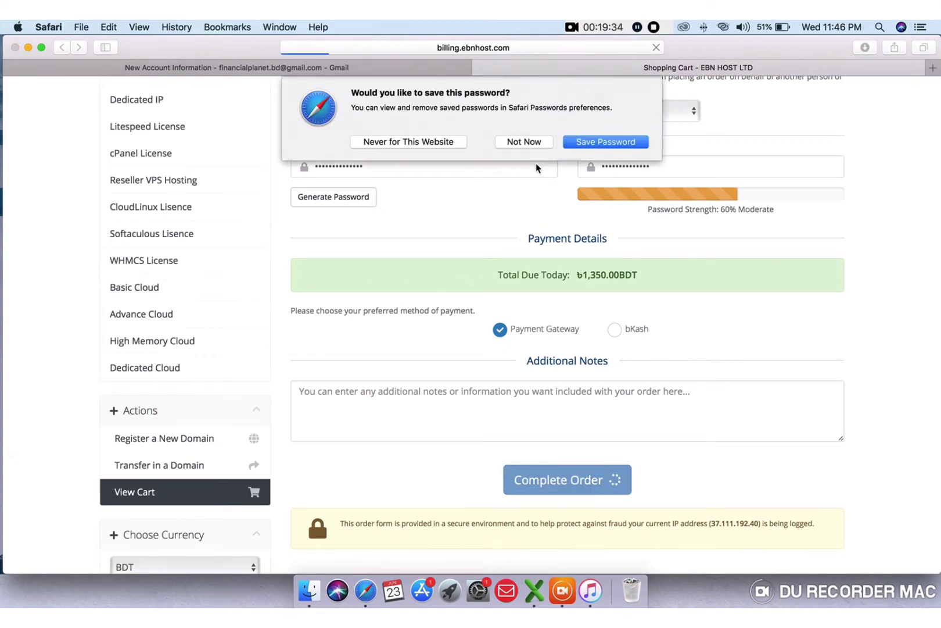
pyautogui.click(524, 142)
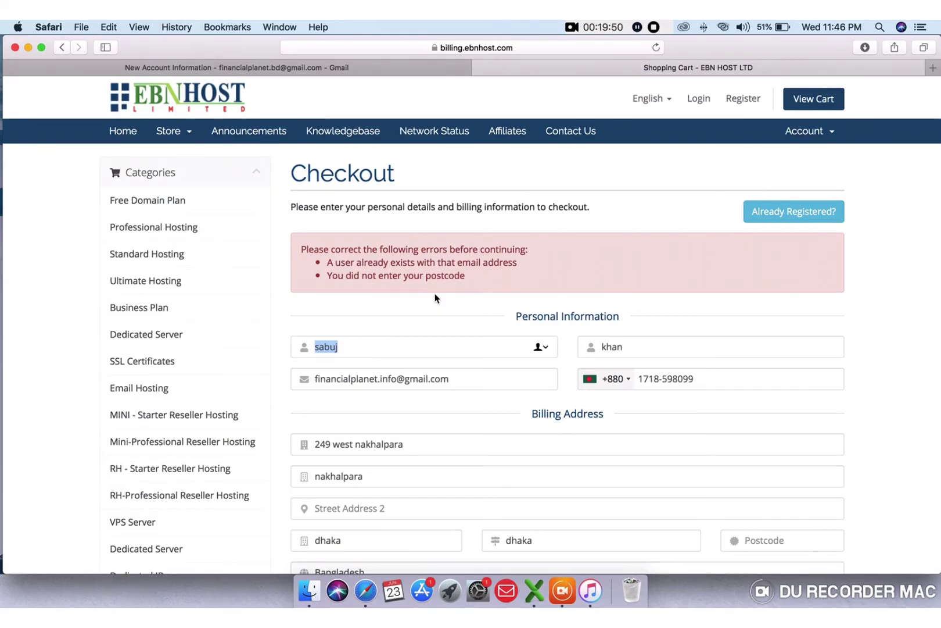
pyautogui.scroll(-3, 435, 298)
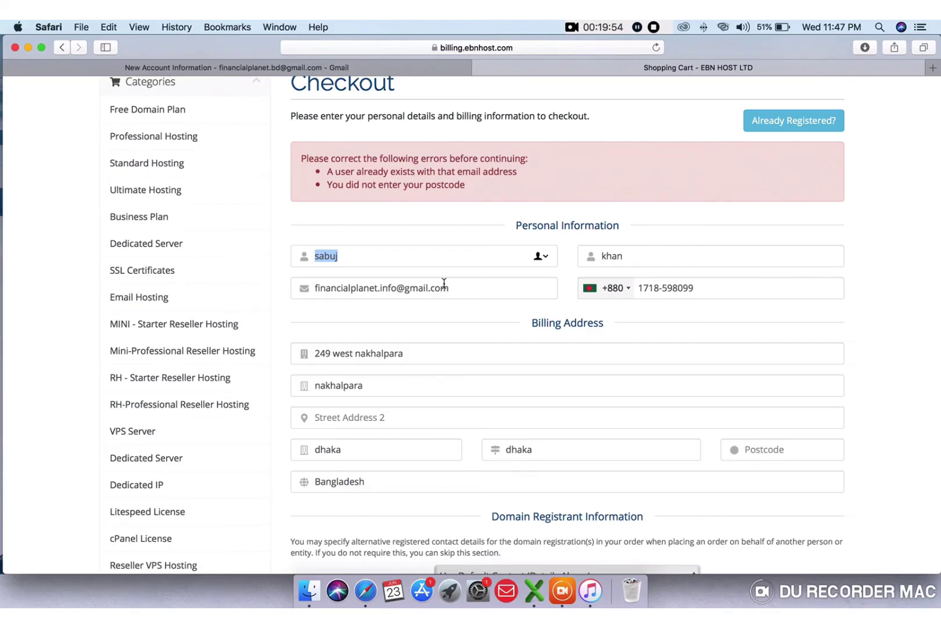
pyautogui.click(385, 261)
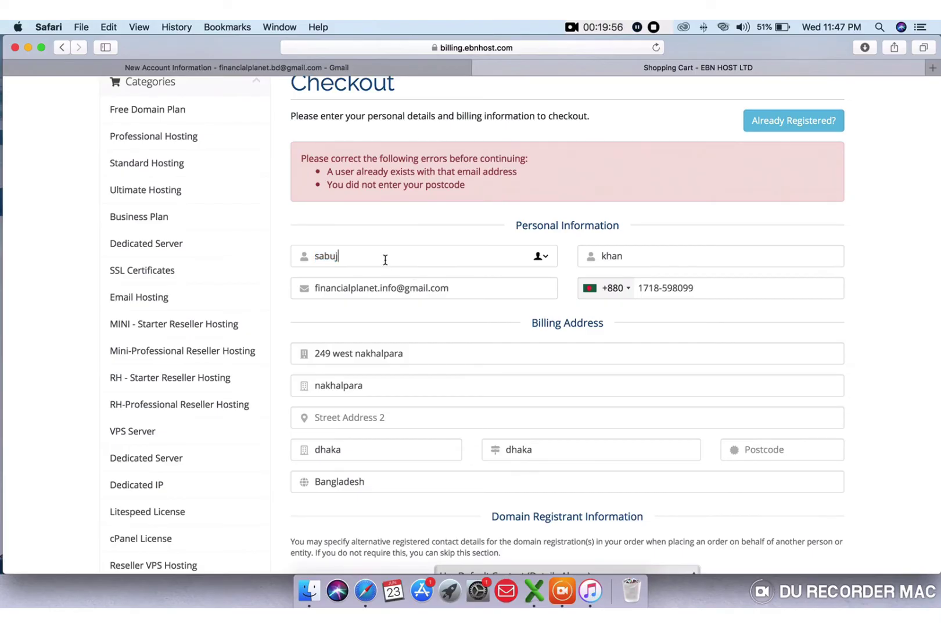
pyautogui.click(458, 289)
# - Replace the rejected e-mail with a different e-mail address
pyautogui.press('BackSpace')
pyautogui.press('BackSpace')
pyautogui.press('BackSpace')
pyautogui.press('BackSpace')
pyautogui.press('BackSpace')
pyautogui.press('BackSpace')
pyautogui.press('BackSpace')
pyautogui.press('BackSpace')
pyautogui.press('BackSpace')
pyautogui.press('BackSpace')
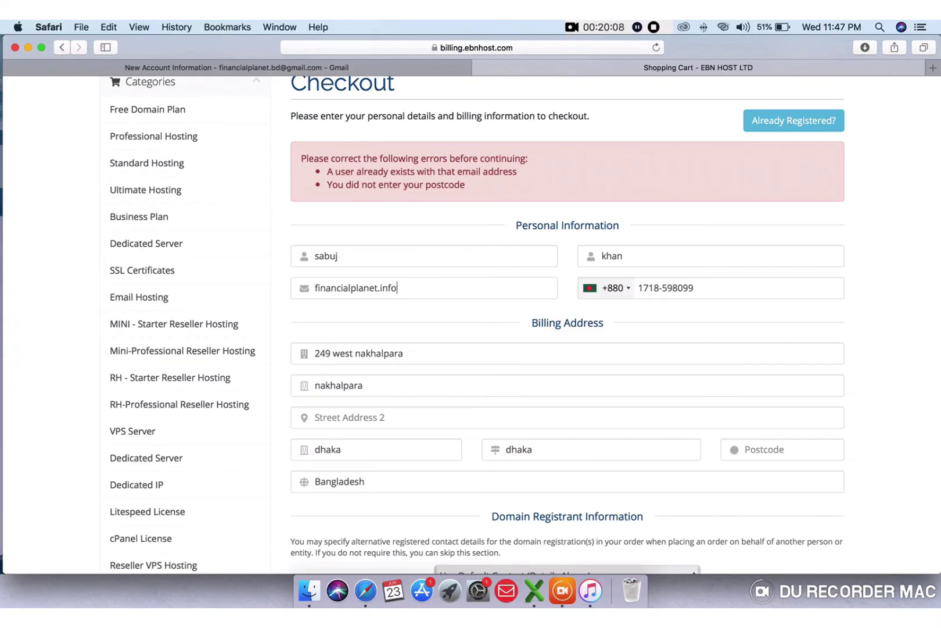
pyautogui.press('BackSpace')
pyautogui.press('BackSpace')
pyautogui.press('BackSpace')
pyautogui.press('BackSpace')
pyautogui.press('BackSpace')
pyautogui.press('BackSpace')
pyautogui.press('BackSpace')
pyautogui.press('BackSpace')
pyautogui.press('BackSpace')
pyautogui.press('BackSpace')
pyautogui.press('BackSpace')
pyautogui.press('BackSpace')
pyautogui.press('BackSpace')
pyautogui.press('BackSpace')
pyautogui.press('BackSpace')
pyautogui.press('BackSpace')
pyautogui.press('BackSpace')
pyautogui.press('BackSpace')
pyautogui.press('BackSpace')
pyautogui.press('BackSpace')
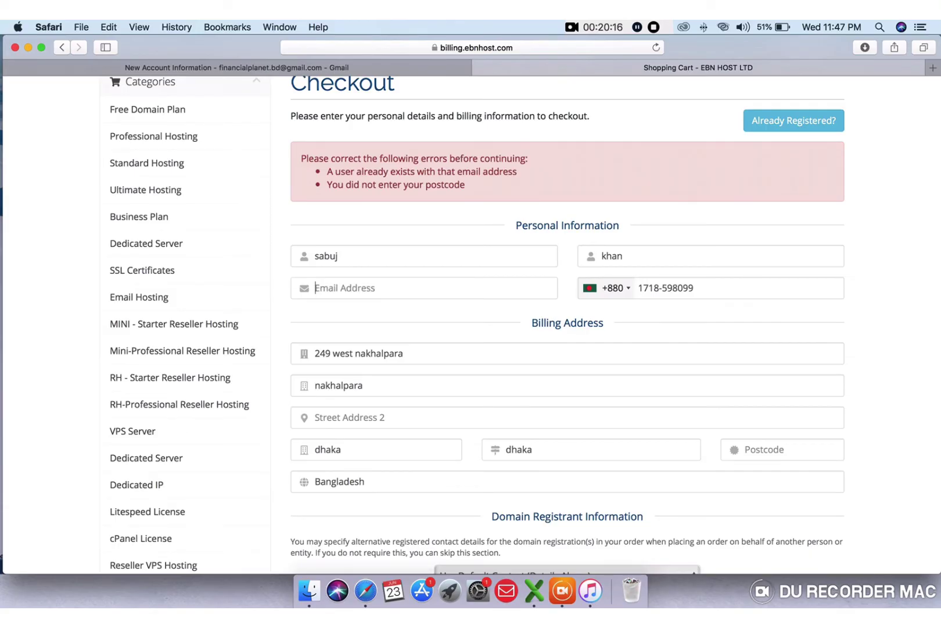
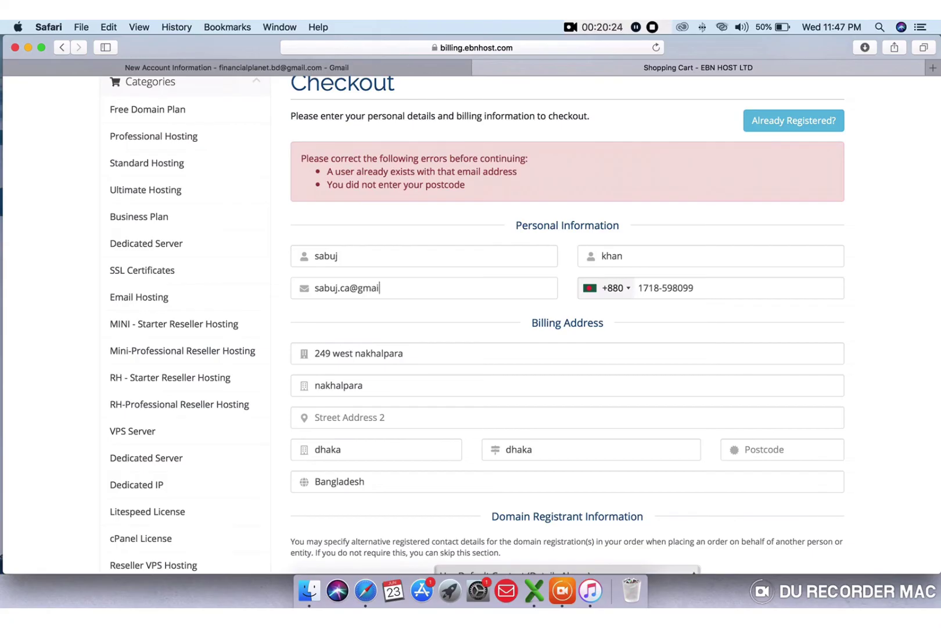
pyautogui.click(703, 288)
# - Revise the street address and the second address line
pyautogui.scroll(-3, 372, 403)
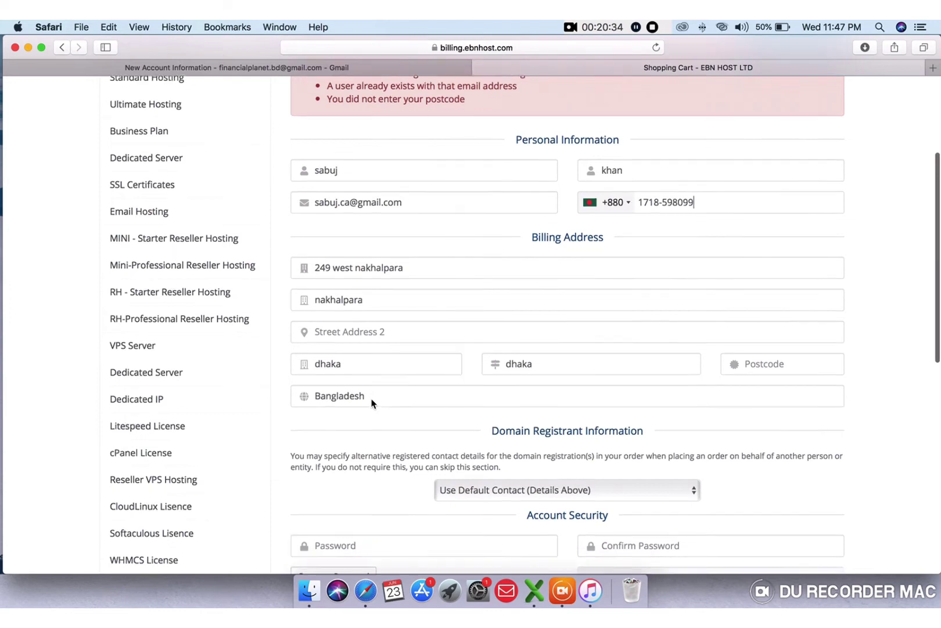
pyautogui.scroll(-1, 372, 402)
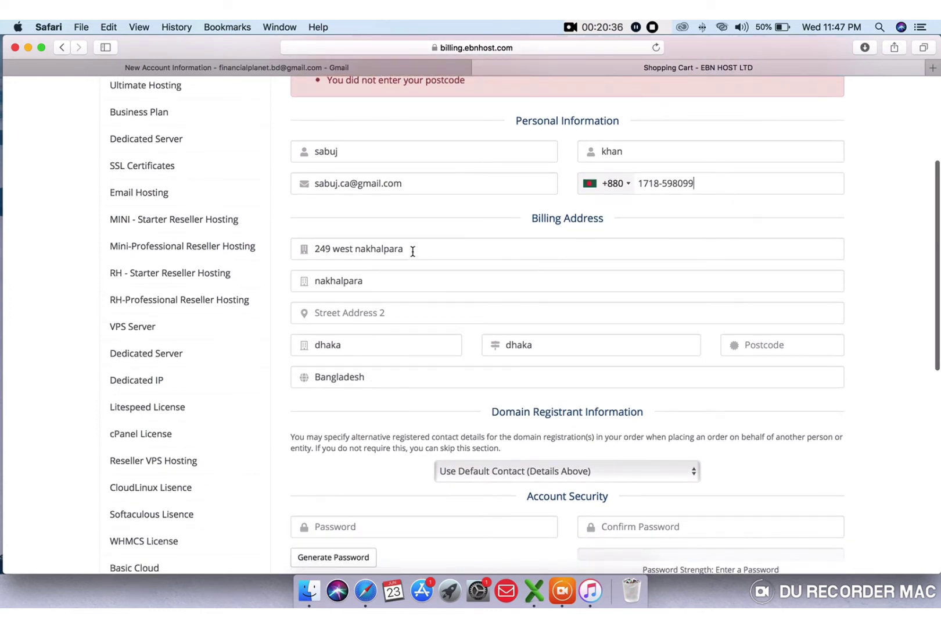
pyautogui.press('BackSpace')
pyautogui.press('BackSpace')
pyautogui.press('BackSpace')
pyautogui.press('BackSpace')
pyautogui.press('BackSpace')
pyautogui.press('BackSpace')
pyautogui.press('BackSpace')
pyautogui.press('BackSpace')
pyautogui.press('BackSpace')
pyautogui.press('BackSpace')
pyautogui.press('BackSpace')
pyautogui.press('BackSpace')
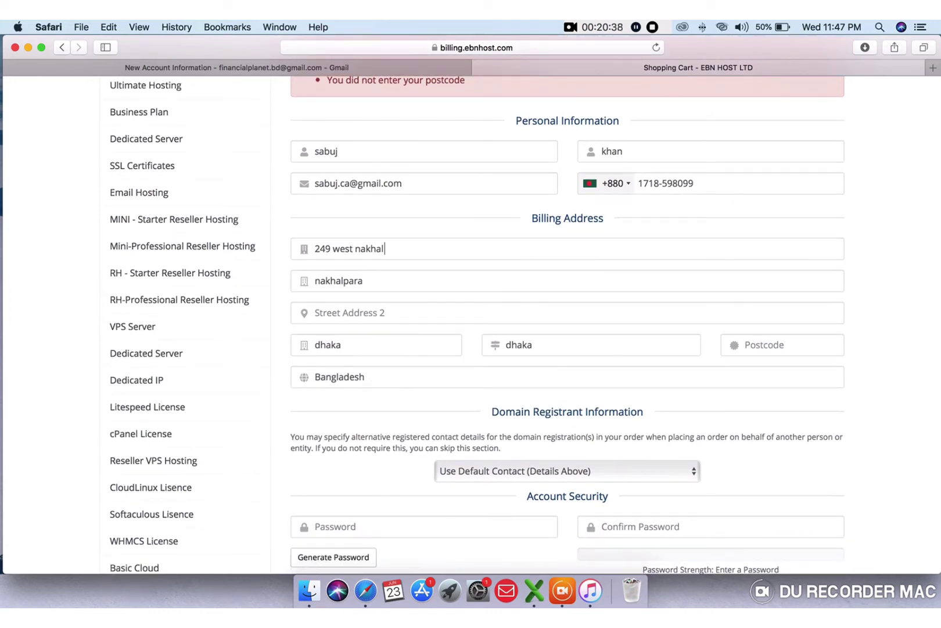
pyautogui.press('BackSpace')
pyautogui.write('st Sherapara')
pyautogui.click(391, 283)
pyautogui.press('BackSpace')
pyautogui.press('BackSpace')
pyautogui.press('BackSpace')
pyautogui.press('BackSpace')
pyautogui.press('BackSpace')
pyautogui.press('BackSpace')
pyautogui.press('BackSpace')
pyautogui.press('BackSpace')
pyautogui.press('BackSpace')
pyautogui.write('mi')
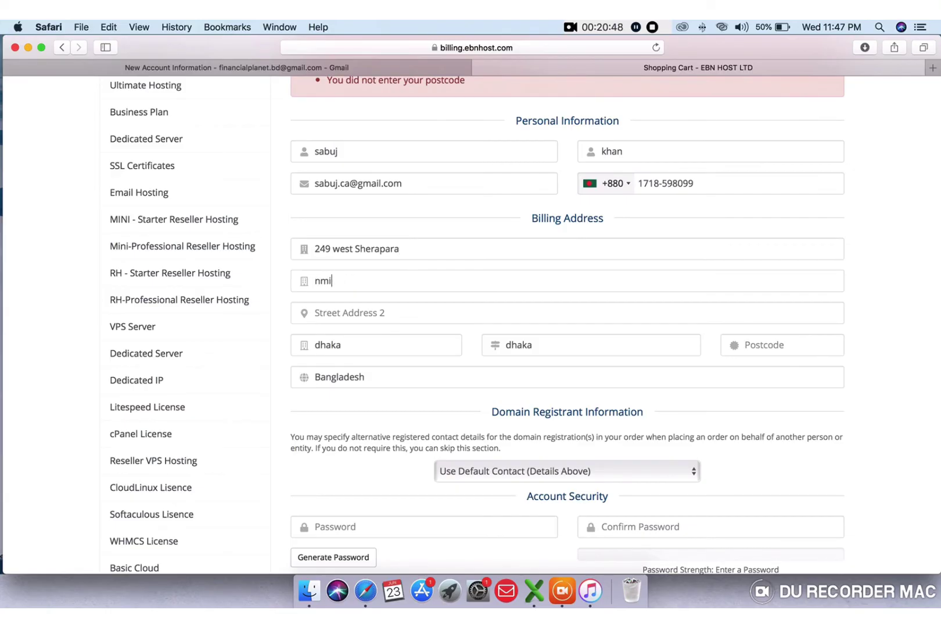
pyautogui.write('rpur')
pyautogui.scroll(1, 381, 288)
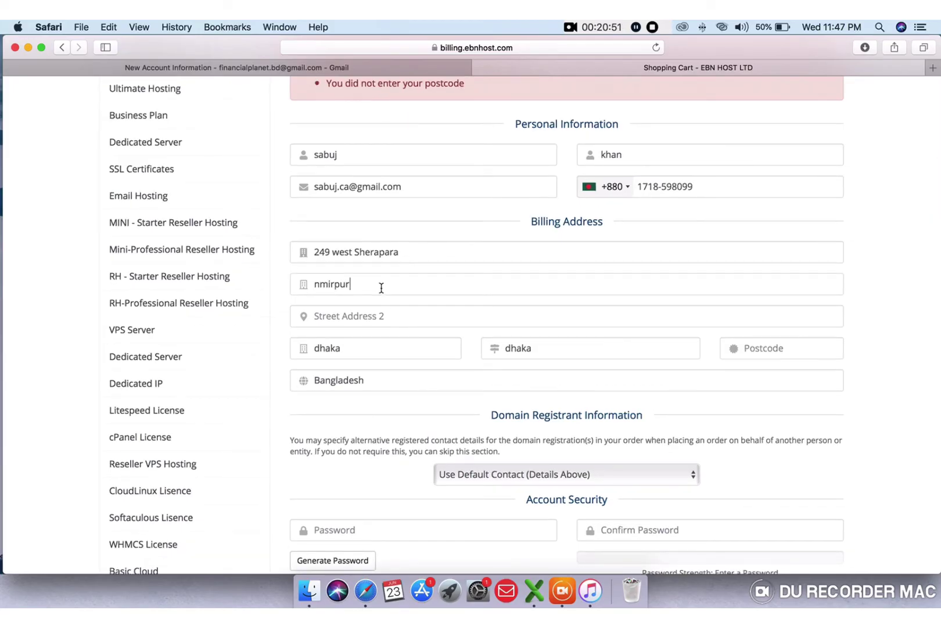
pyautogui.click(319, 284)
pyautogui.press('BackSpace')
# - Enter the missing billing postcode
pyautogui.click(391, 316)
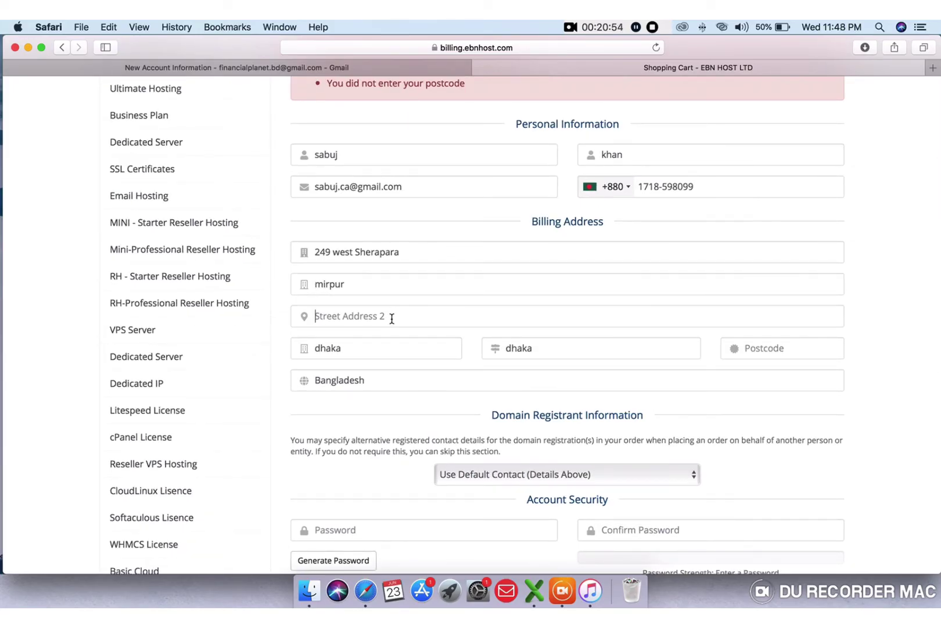
pyautogui.click(746, 349)
pyautogui.write('1216')
pyautogui.scroll(-5, 657, 367)
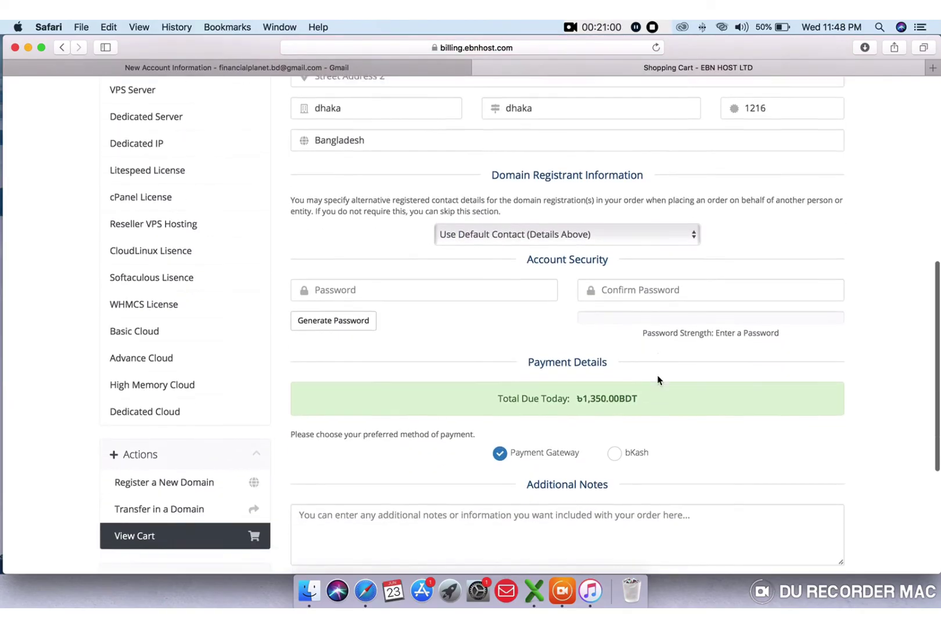
# - Enter and confirm a Strong-rated account password, then complete the hosting order
pyautogui.click(500, 261)
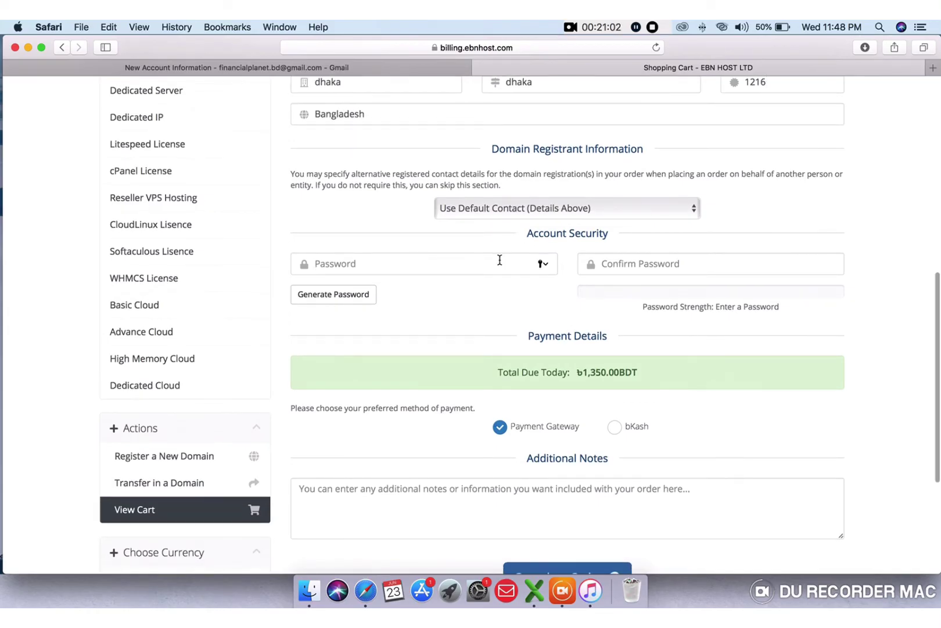
pyautogui.write('123')
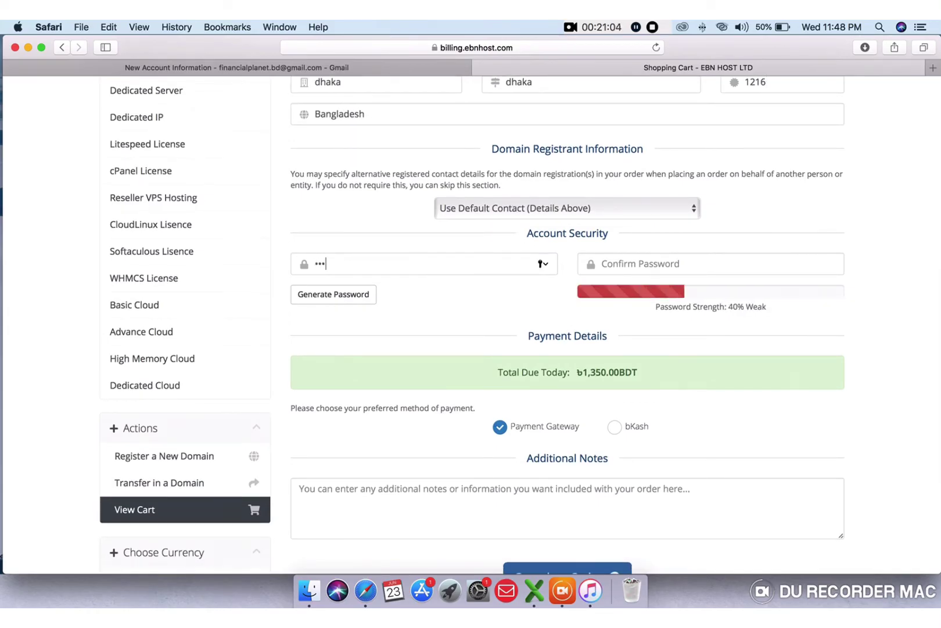
pyautogui.write('45678')
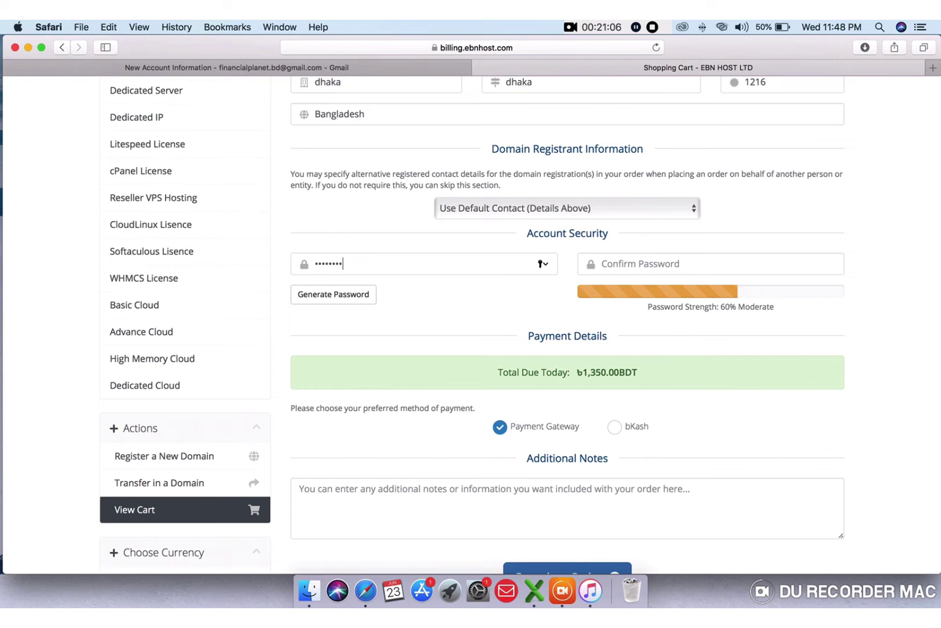
pyautogui.write('90')
pyautogui.press('BackSpace')
pyautogui.press('BackSpace')
pyautogui.press('BackSpace')
pyautogui.press('BackSpace')
pyautogui.press('BackSpace')
pyautogui.press('BackSpace')
pyautogui.press('BackSpace')
pyautogui.press('BackSpace')
pyautogui.press('BackSpace')
pyautogui.press('BackSpace')
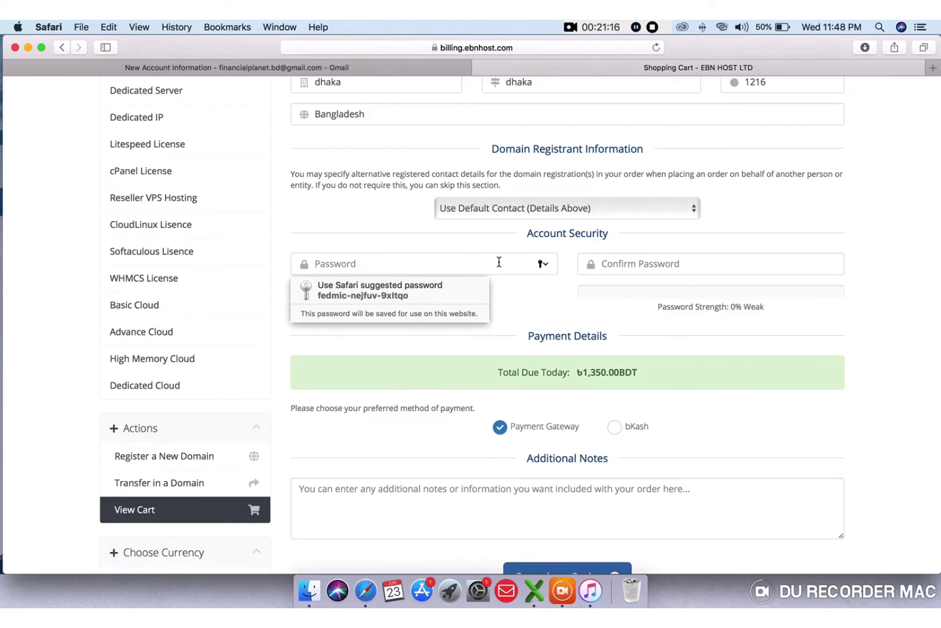
pyautogui.write('*****')
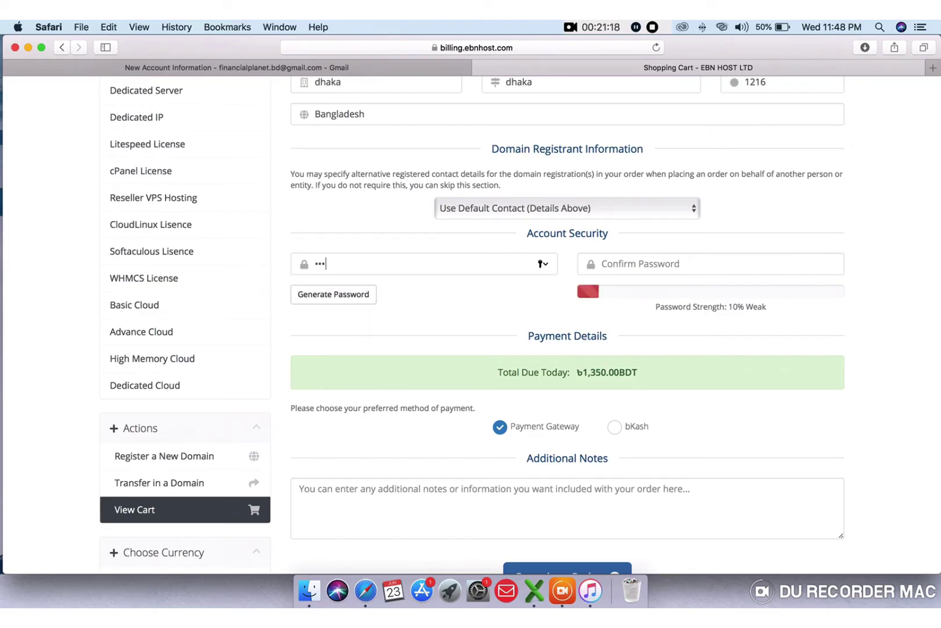
pyautogui.write('****')
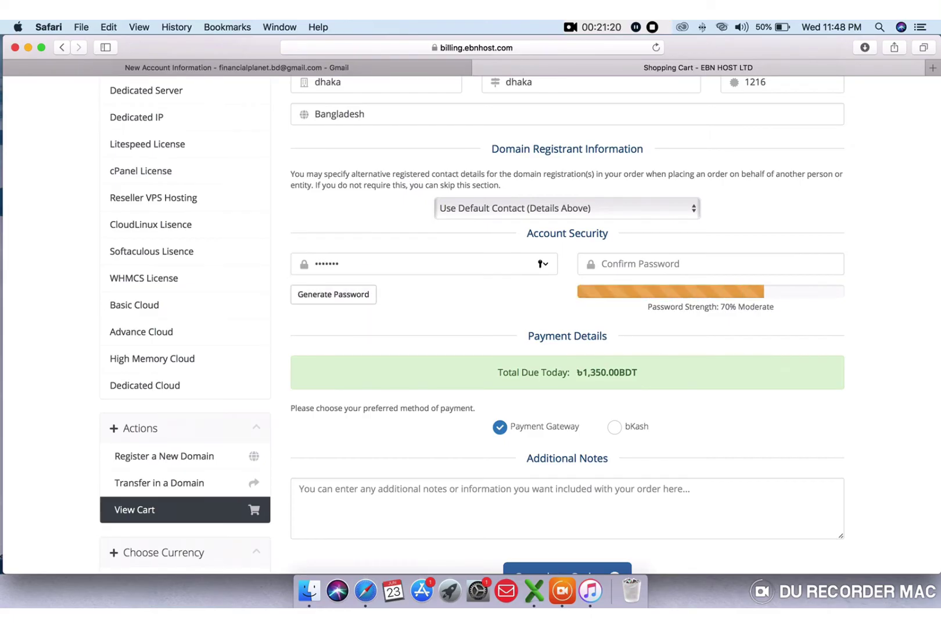
pyautogui.write('***')
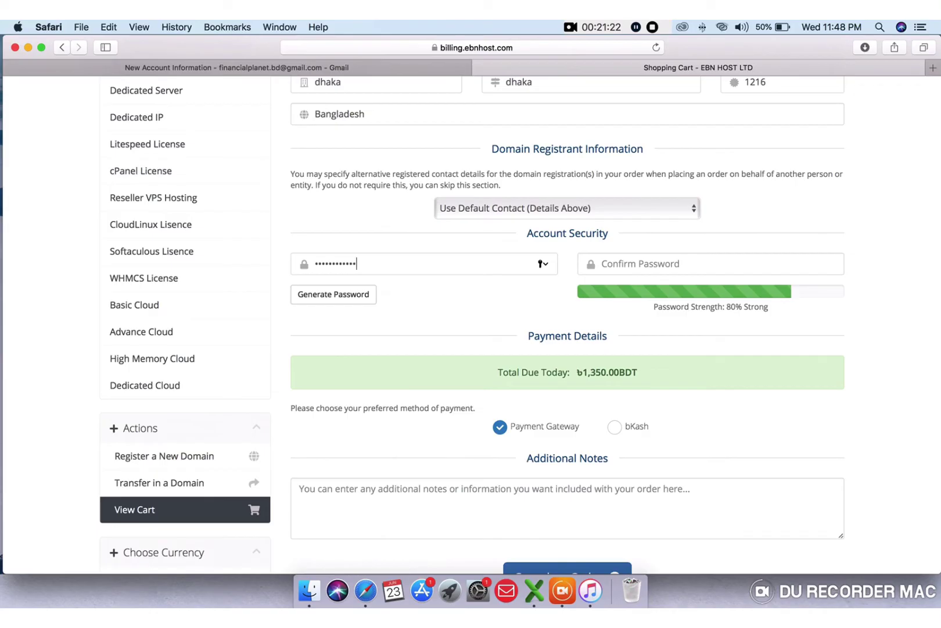
pyautogui.click(630, 263)
pyautogui.write('**')
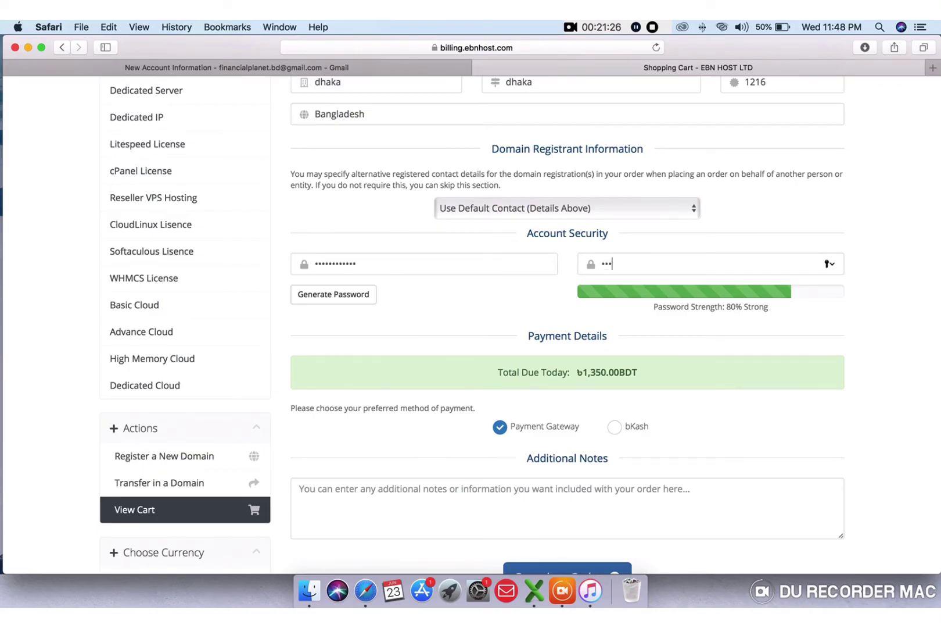
pyautogui.write('*********')
pyautogui.scroll(-3, 572, 371)
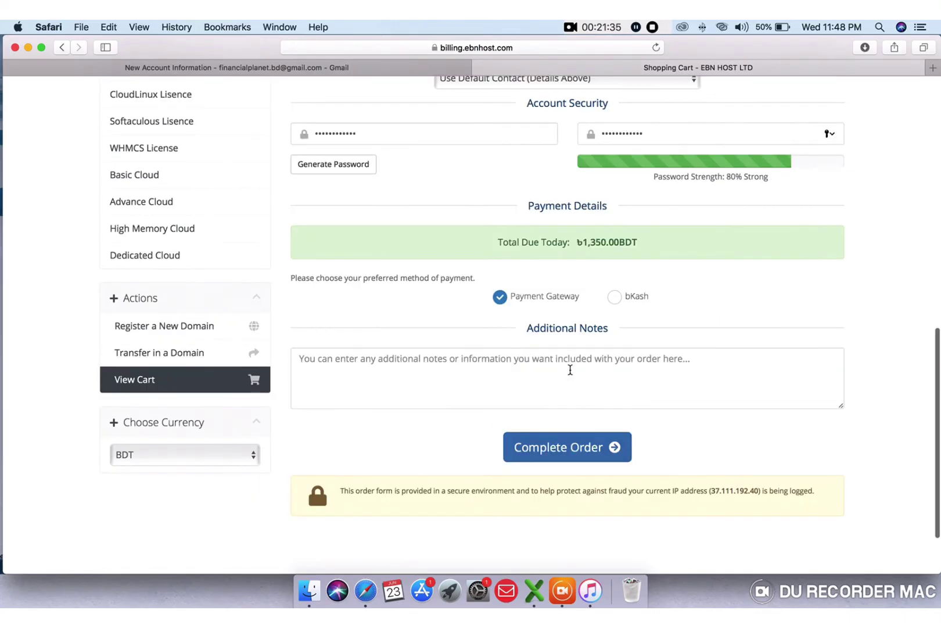
pyautogui.click(568, 449)
# - Decline Safari's save-password prompt and show the CARDS payment form in easyCheckout
pyautogui.click(524, 135)
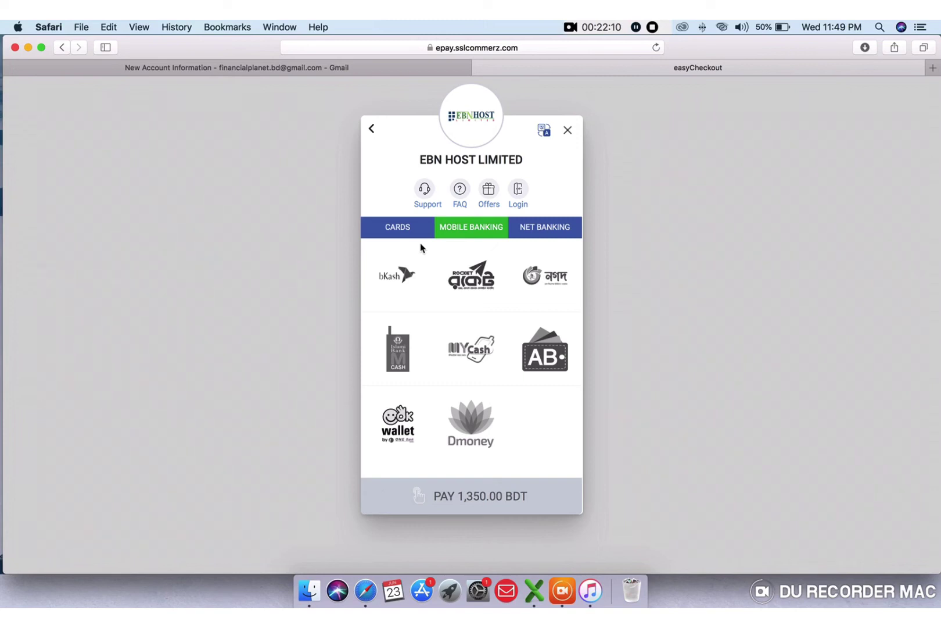
pyautogui.click(404, 231)
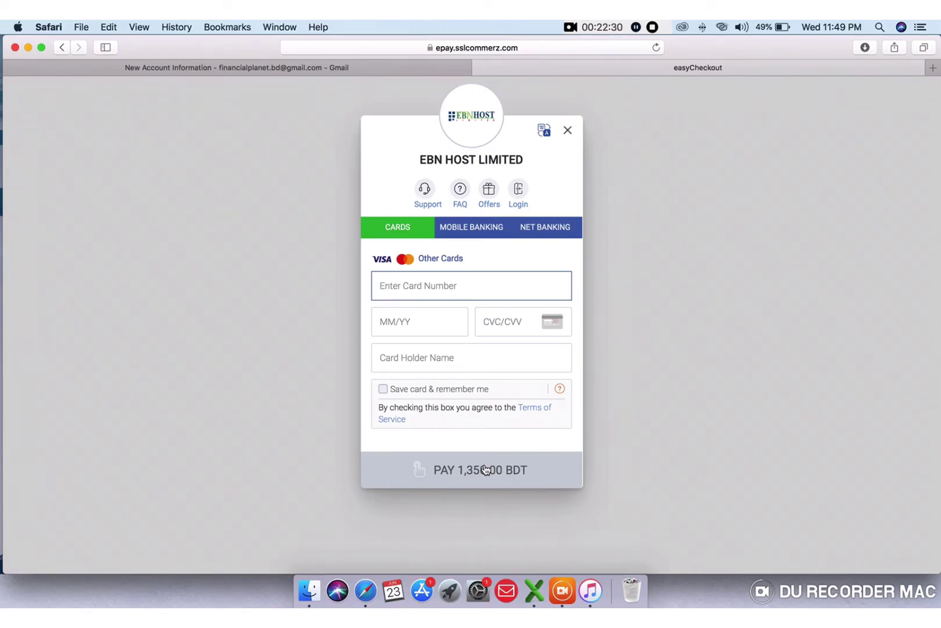
# - Cancel the SSLCommerz payment, backing out once before confirming with YES, CANCEL
pyautogui.click(568, 131)
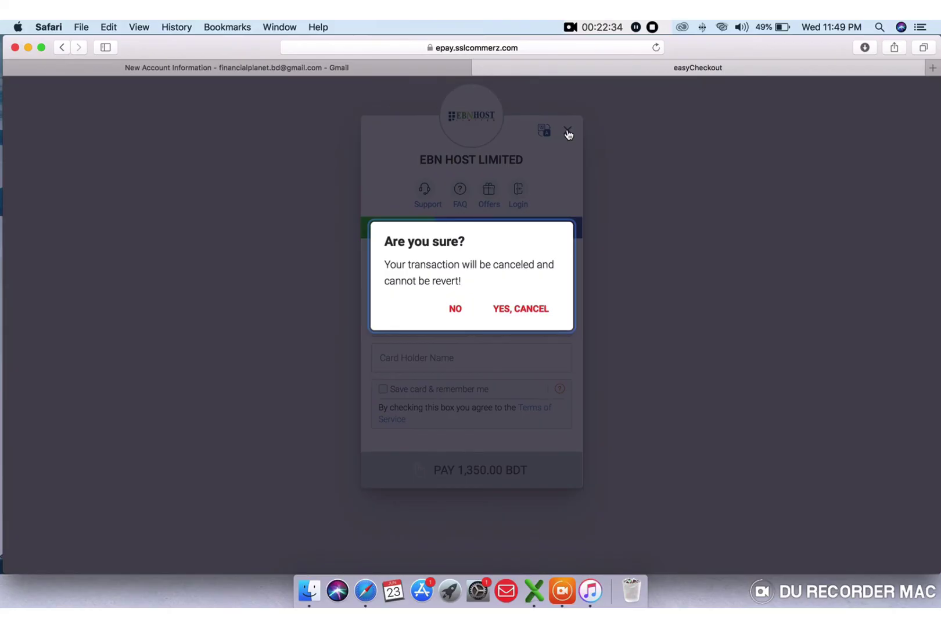
pyautogui.click(459, 314)
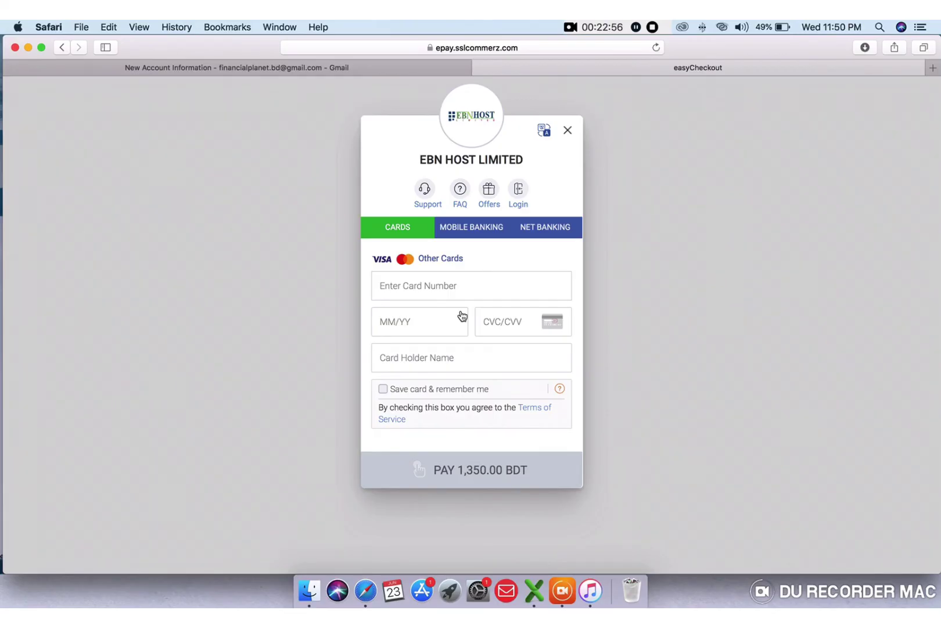
pyautogui.click(568, 133)
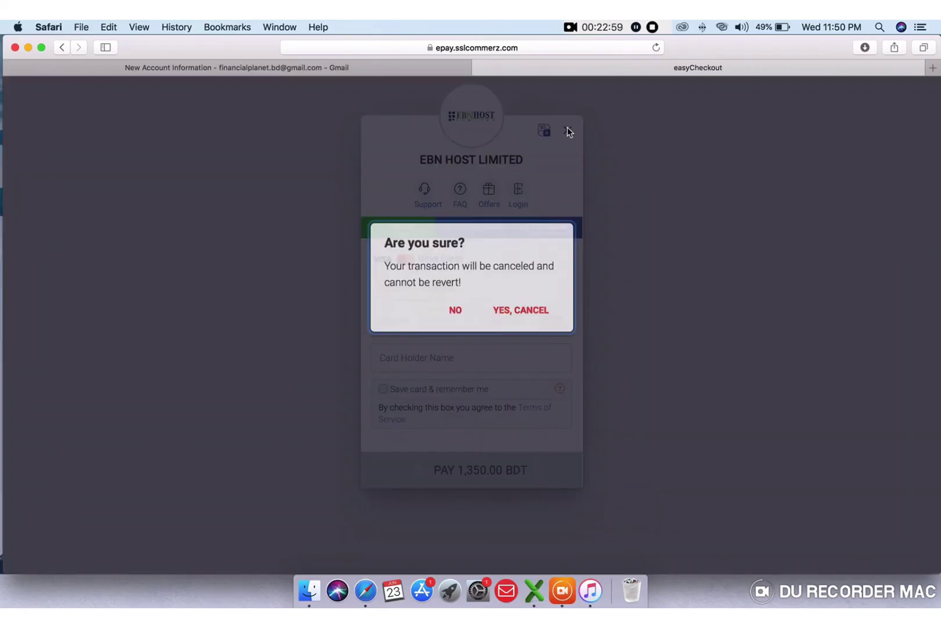
pyautogui.click(522, 311)
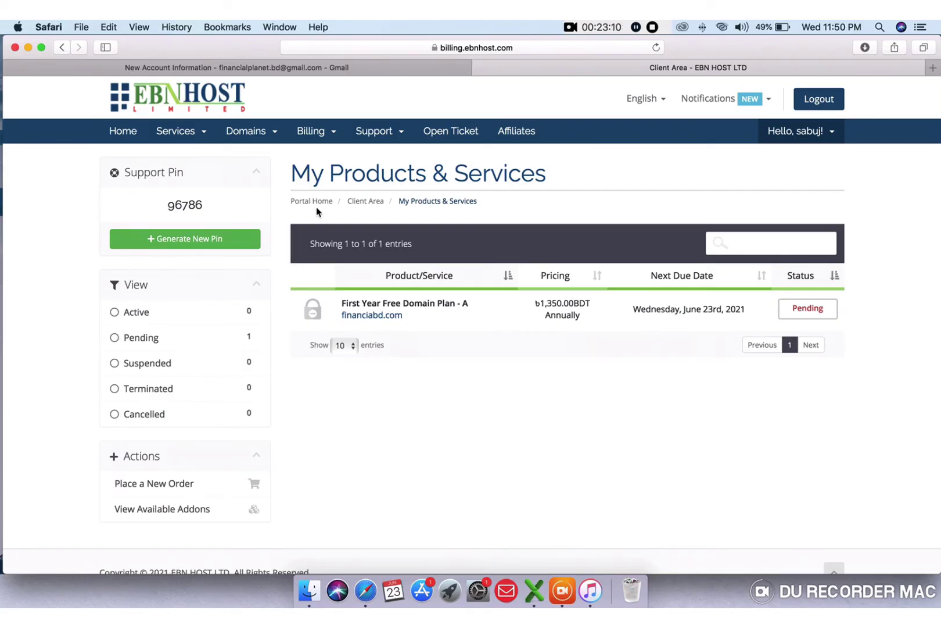
# - Open a New Account Information email in Gmail and scroll through it
pyautogui.click(259, 66)
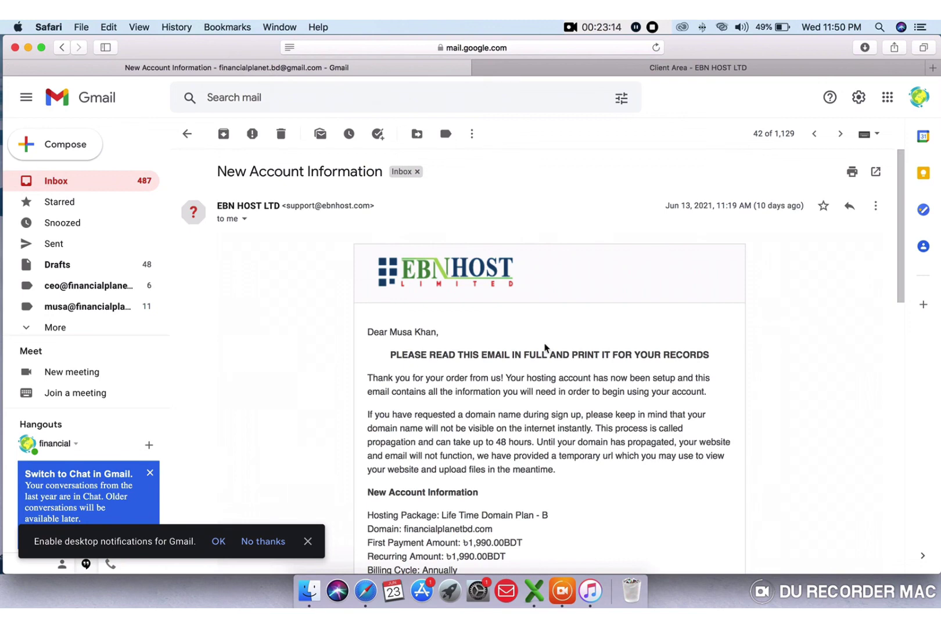
pyautogui.scroll(-1, 545, 347)
pyautogui.scroll(-5, 545, 346)
pyautogui.scroll(5, 545, 347)
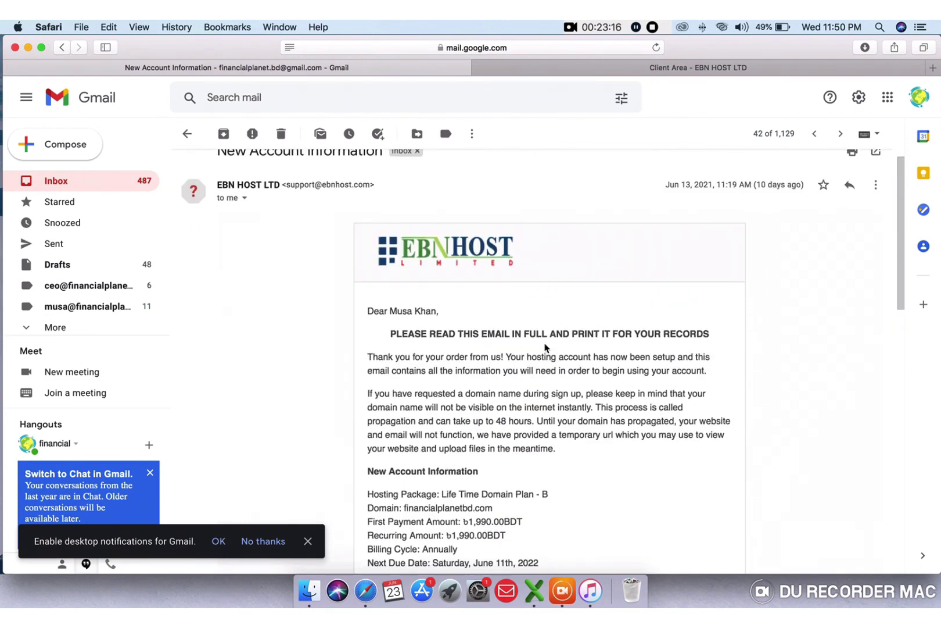
pyautogui.scroll(-6, 545, 347)
pyautogui.scroll(-4, 545, 347)
pyautogui.scroll(7, 545, 347)
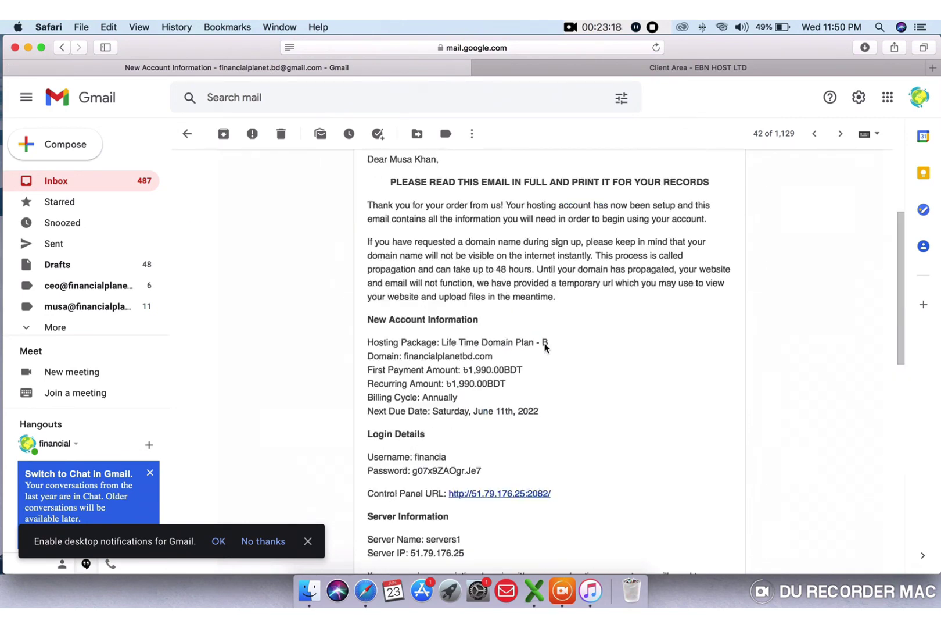
# - Back in the inbox, open EBN HOST's New Account Information email and scroll to Login Details
pyautogui.click(83, 183)
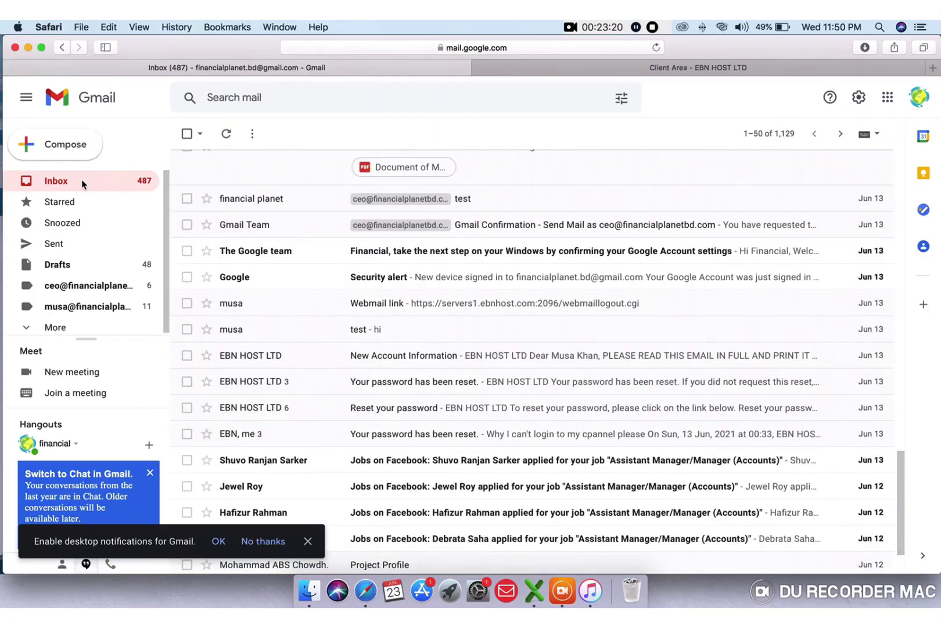
pyautogui.scroll(-2, 551, 432)
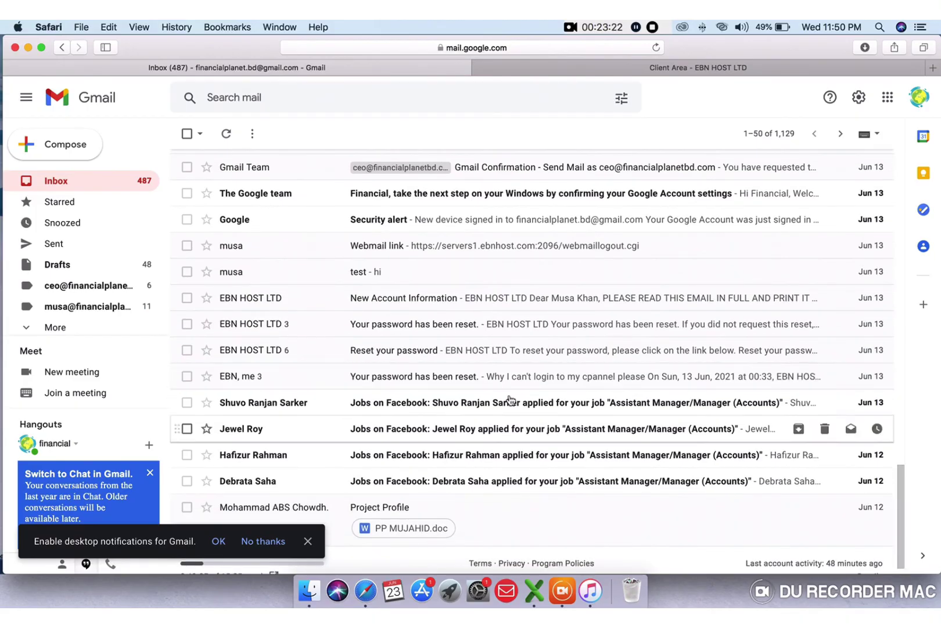
pyautogui.scroll(-1, 424, 361)
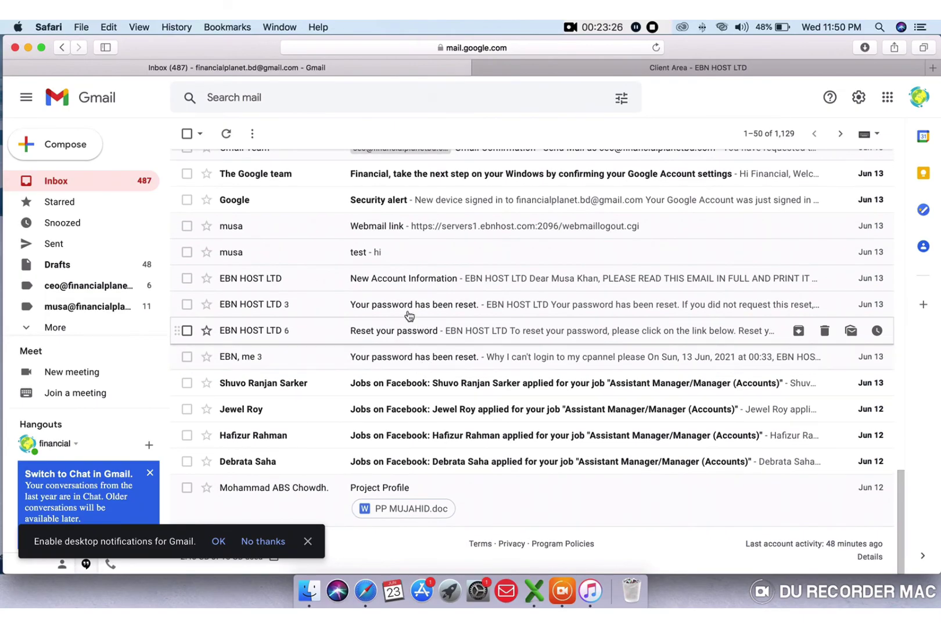
pyautogui.click(379, 284)
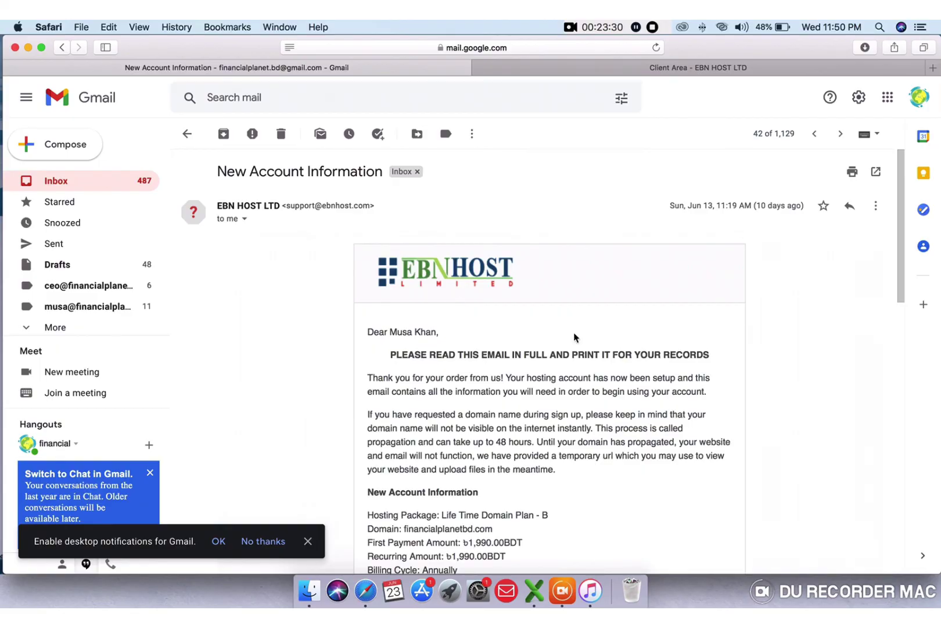
pyautogui.scroll(-4, 574, 337)
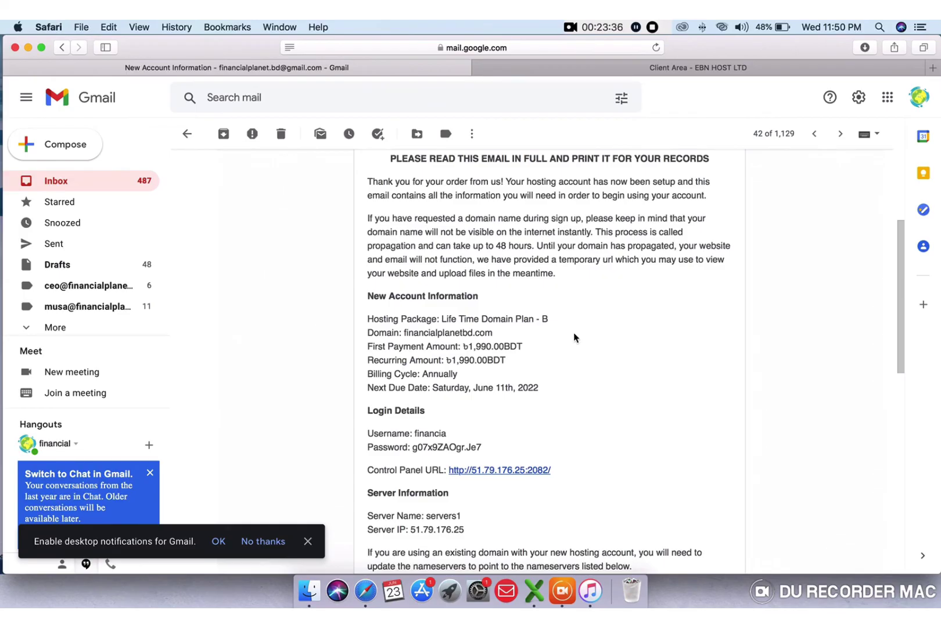
pyautogui.scroll(1, 574, 337)
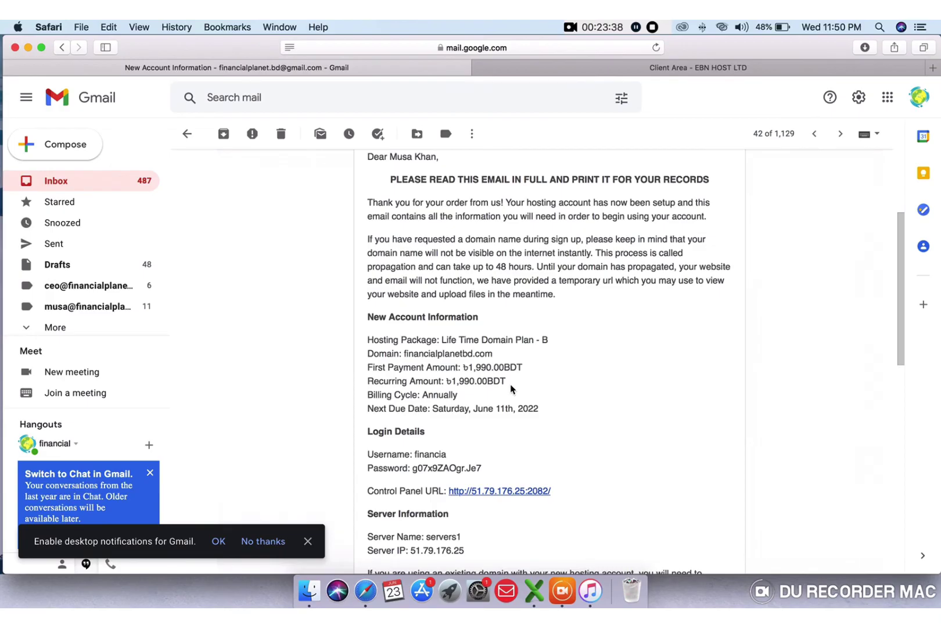
pyautogui.scroll(-4, 511, 388)
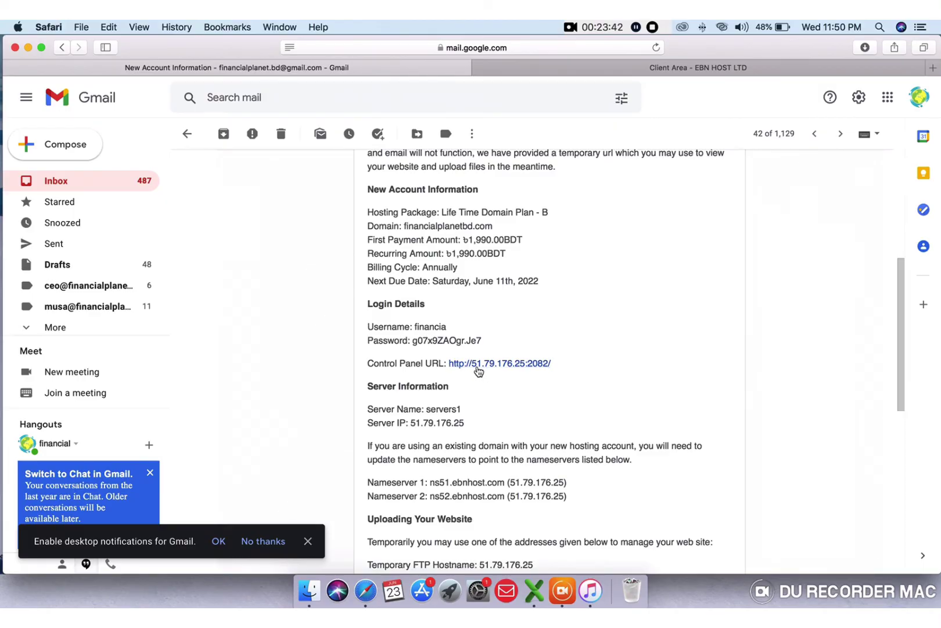
pyautogui.scroll(10, 466, 353)
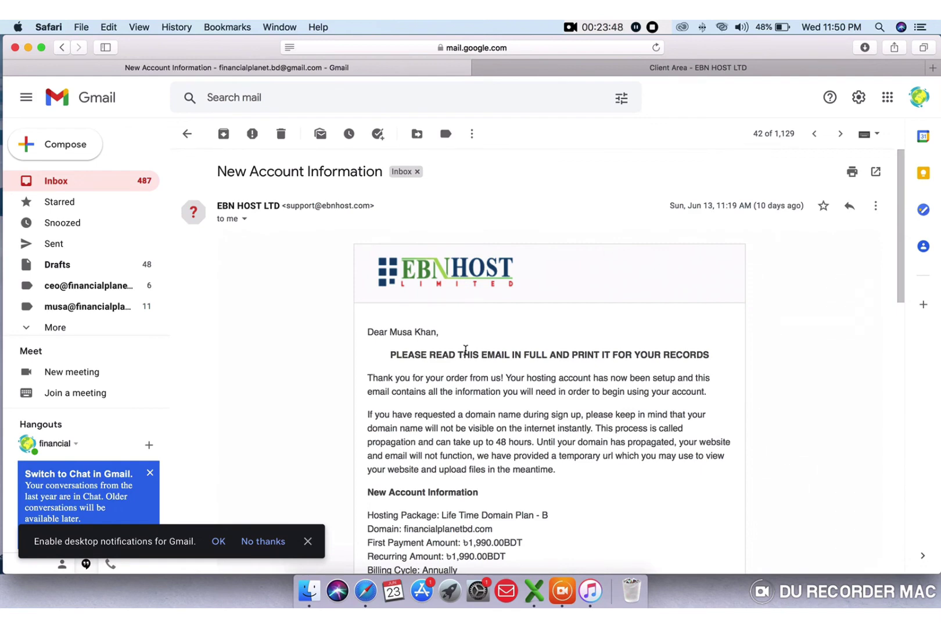
pyautogui.scroll(-4, 465, 349)
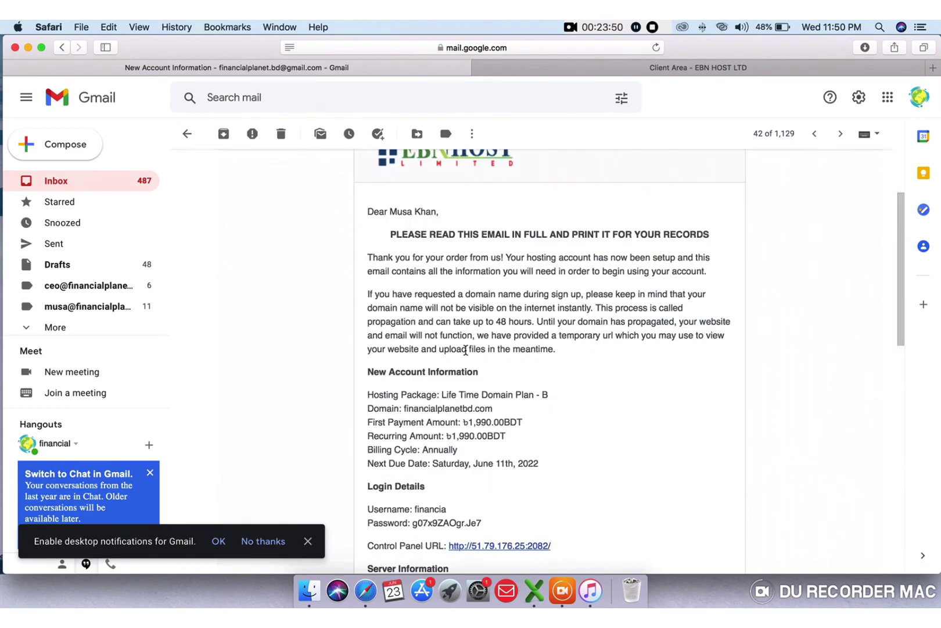
pyautogui.scroll(-3, 465, 349)
pyautogui.scroll(5, 465, 349)
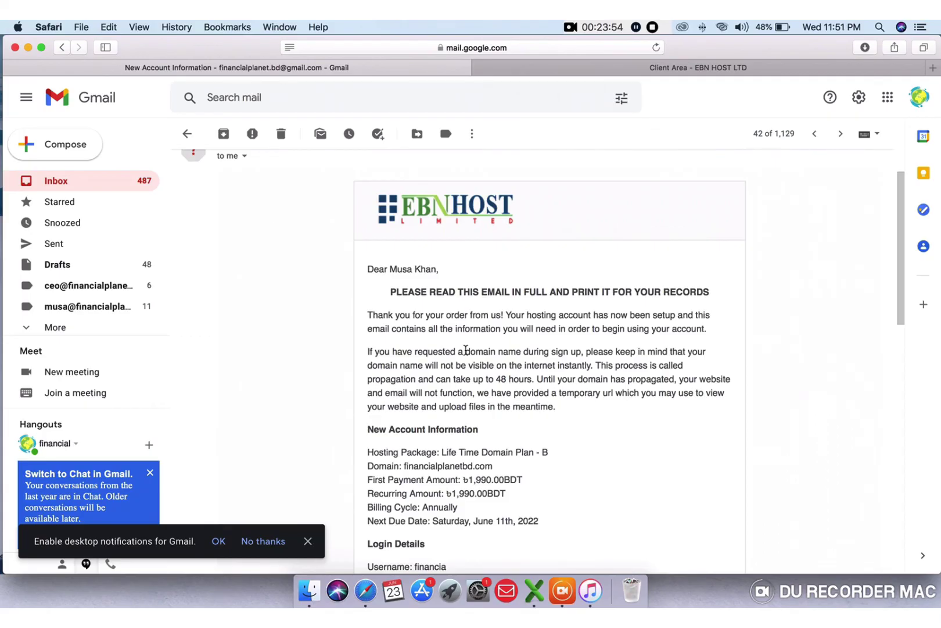
pyautogui.scroll(-3, 466, 351)
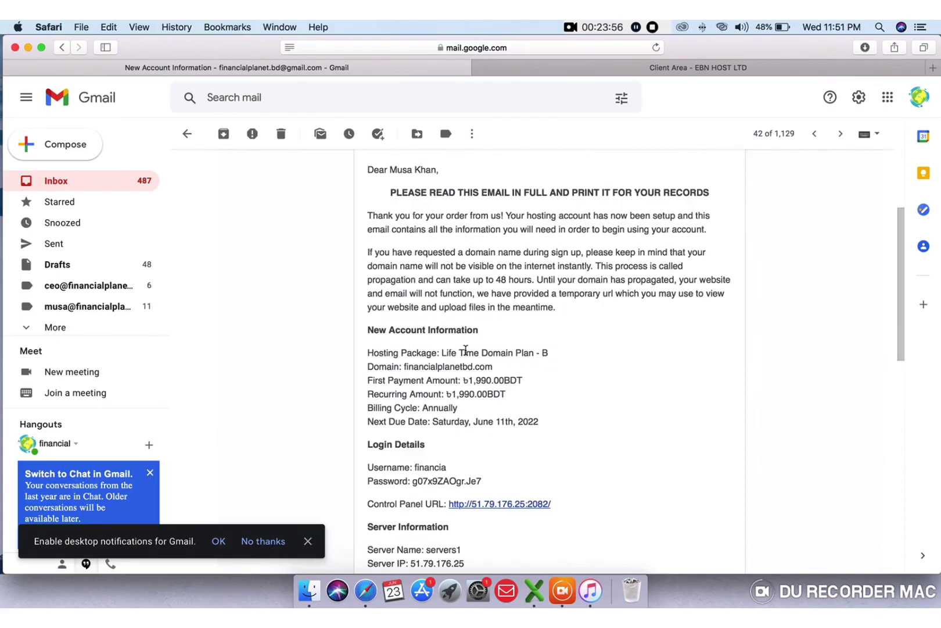
pyautogui.scroll(3, 465, 349)
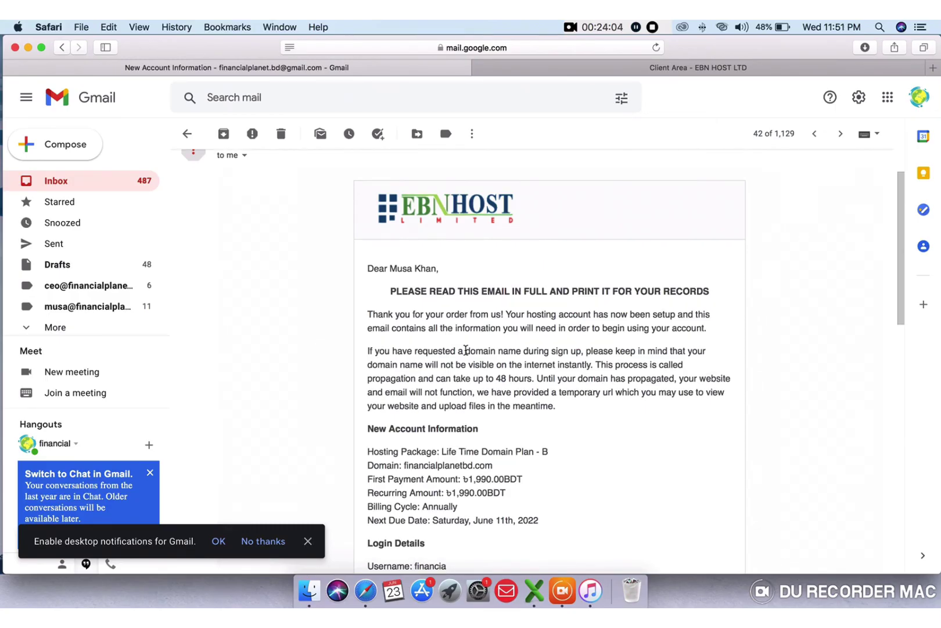
pyautogui.scroll(-3, 466, 350)
# - Copy the emailed password and paste it into the Password field on the cPanel login page
pyautogui.moveTo(414, 477); pyautogui.dragTo(499, 476)
pyautogui.rightClick(461, 477)
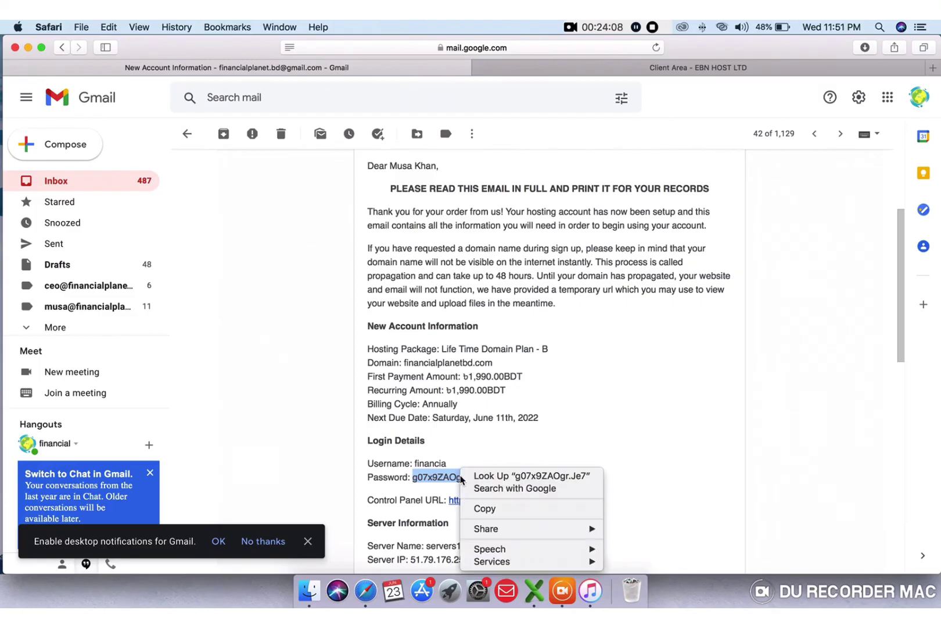
pyautogui.click(485, 508)
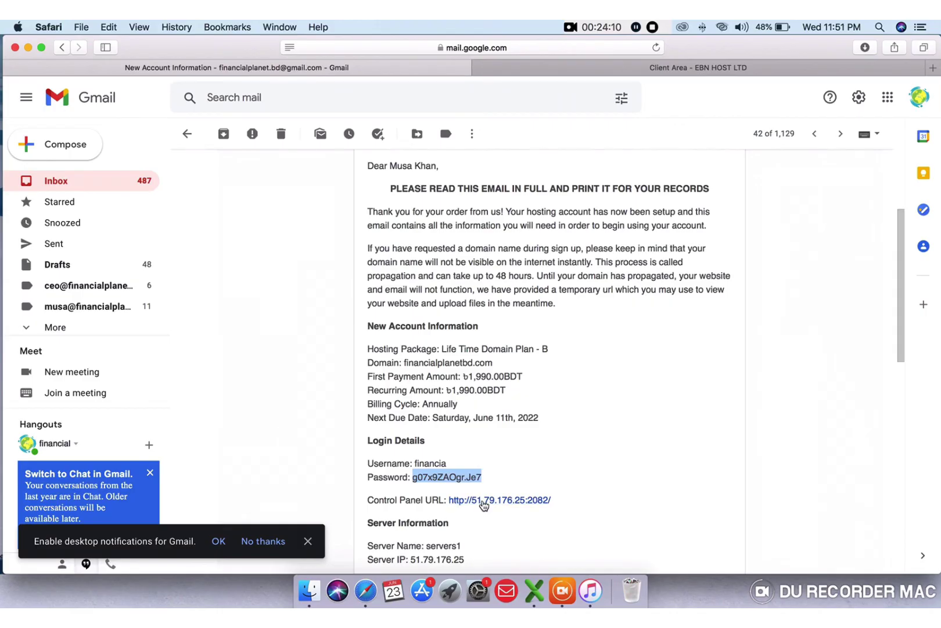
pyautogui.click(483, 501)
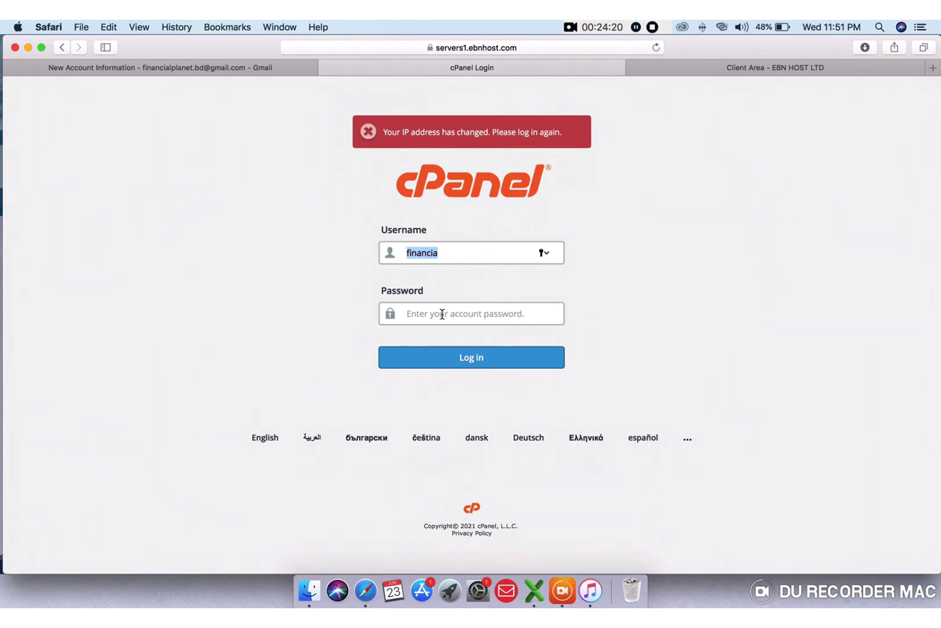
pyautogui.rightClick(442, 314)
pyautogui.click(458, 345)
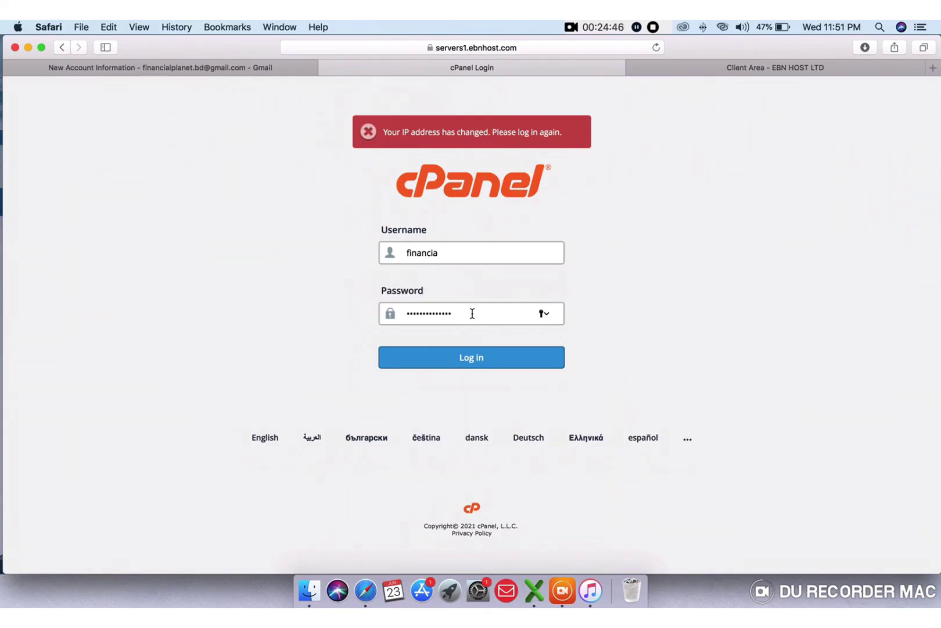
# - Recheck the welcome email, then log in to cPanel without saving the password
pyautogui.click(202, 64)
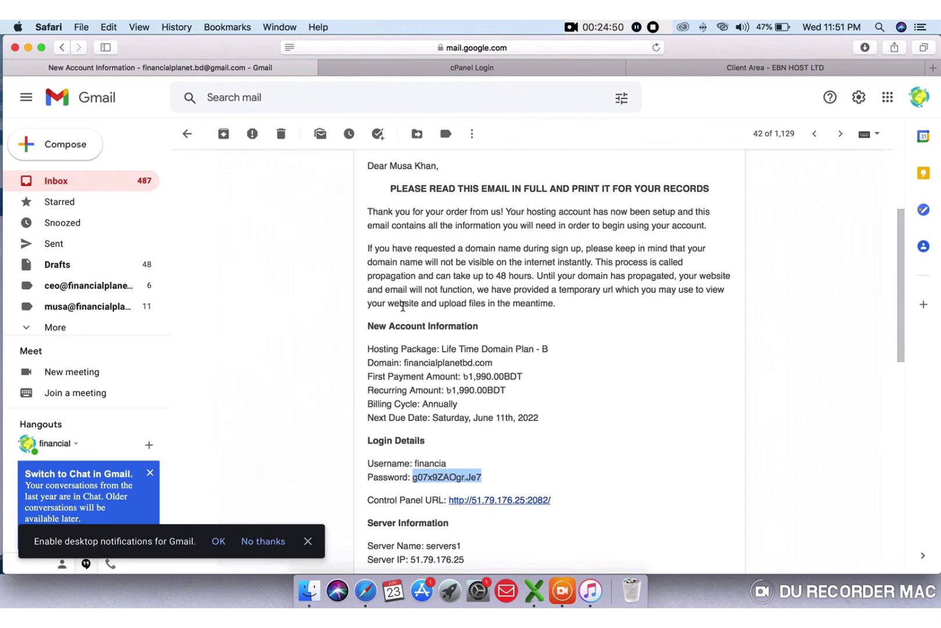
pyautogui.scroll(5, 407, 306)
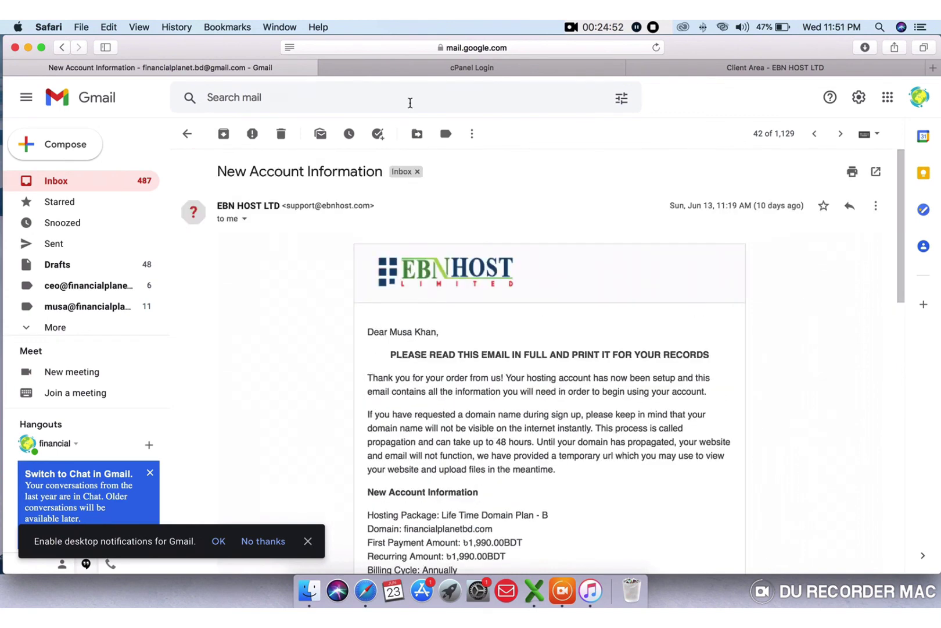
pyautogui.click(405, 67)
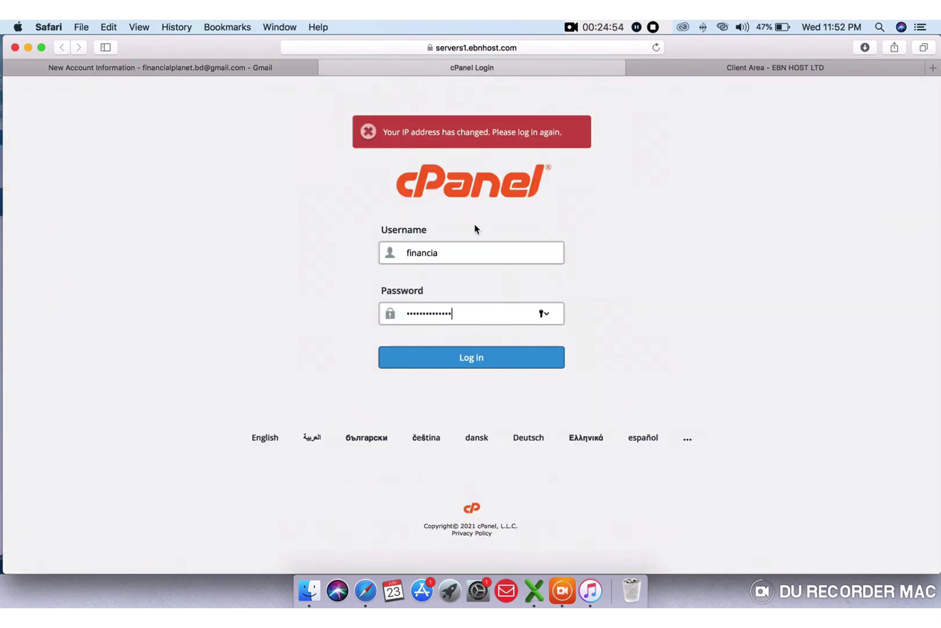
pyautogui.click(462, 253)
pyautogui.click(476, 369)
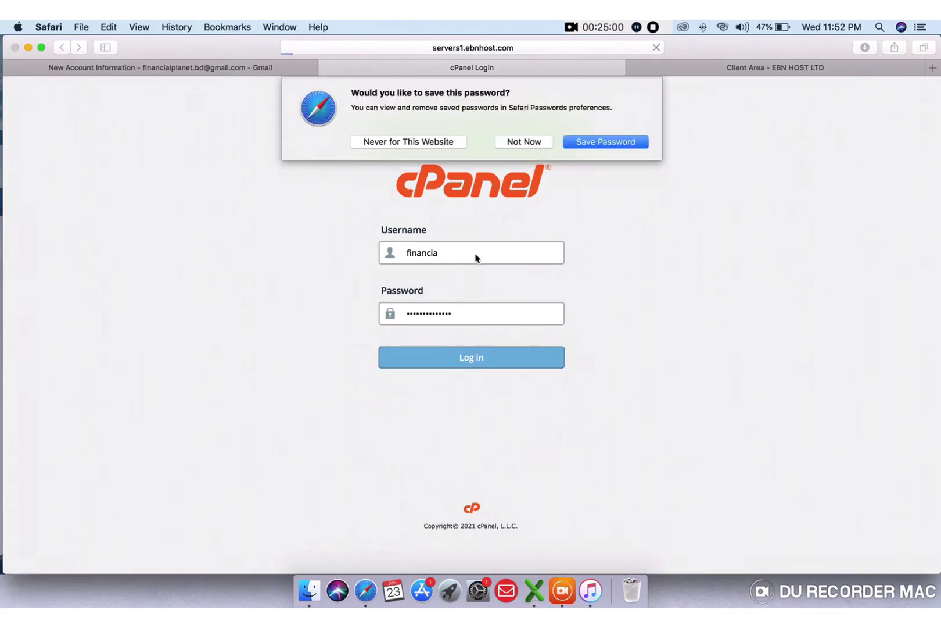
pyautogui.click(516, 143)
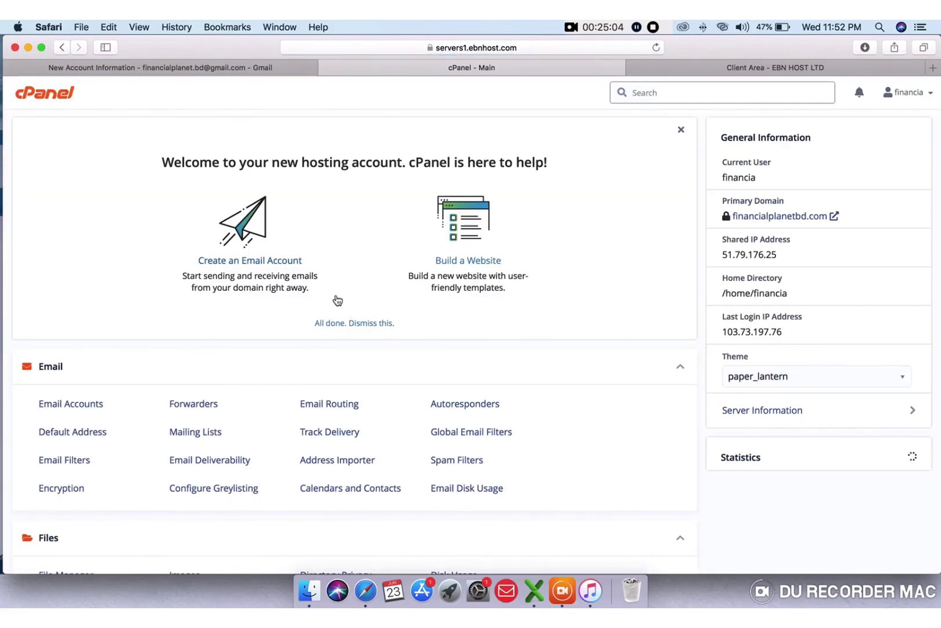
# - Scroll through the cPanel dashboard's Email, Files, Databases and Domains sections
pyautogui.scroll(-2, 322, 225)
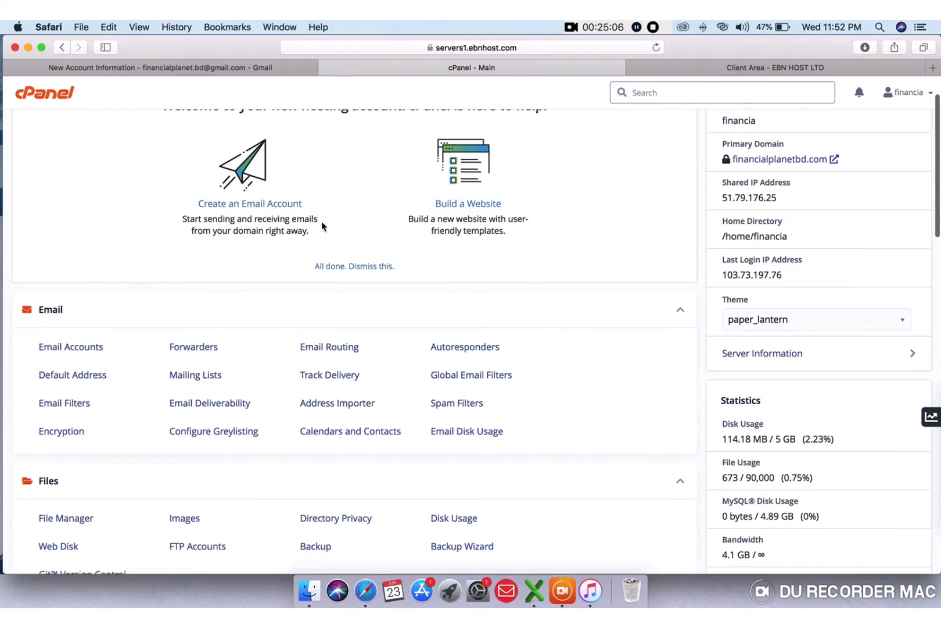
pyautogui.scroll(2, 321, 225)
pyautogui.scroll(-4, 322, 227)
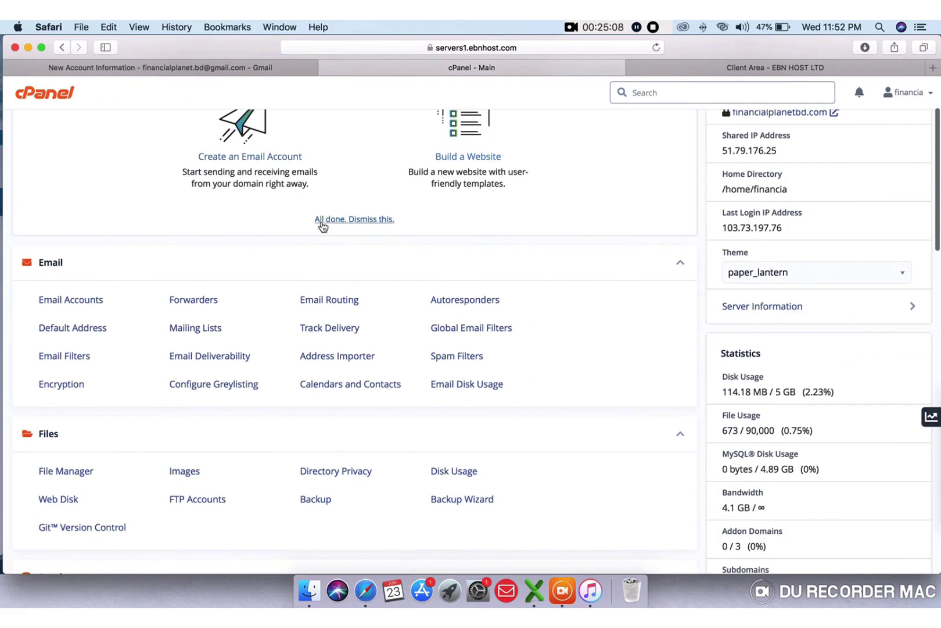
pyautogui.scroll(-5, 323, 227)
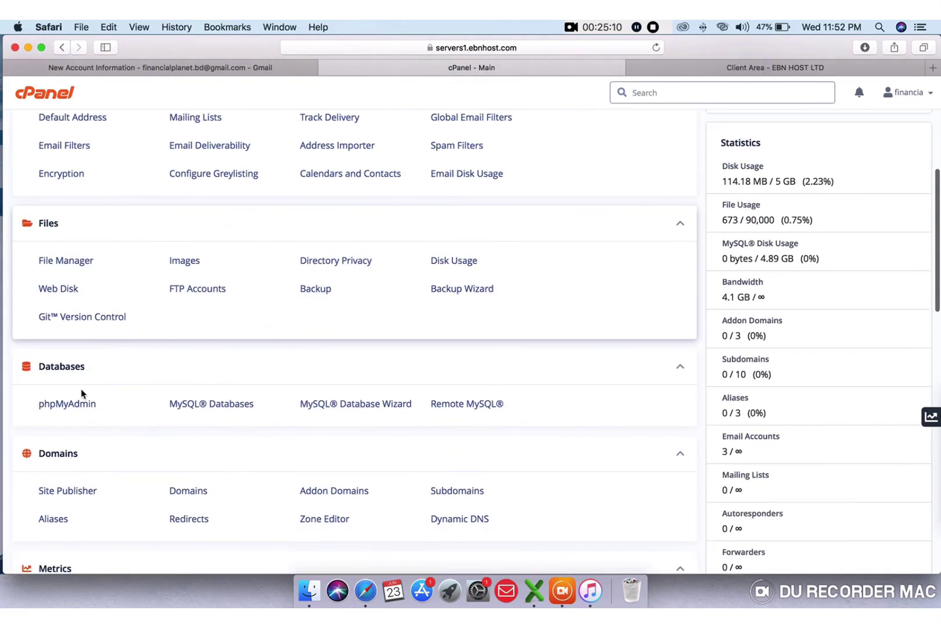
pyautogui.scroll(-3, 78, 448)
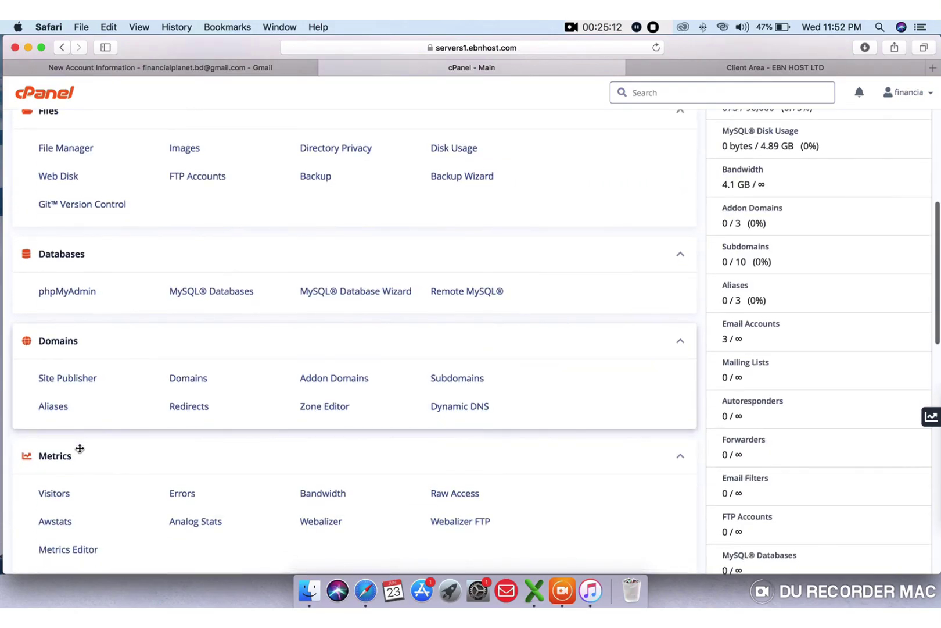
pyautogui.scroll(-2, 79, 449)
pyautogui.scroll(5, 80, 452)
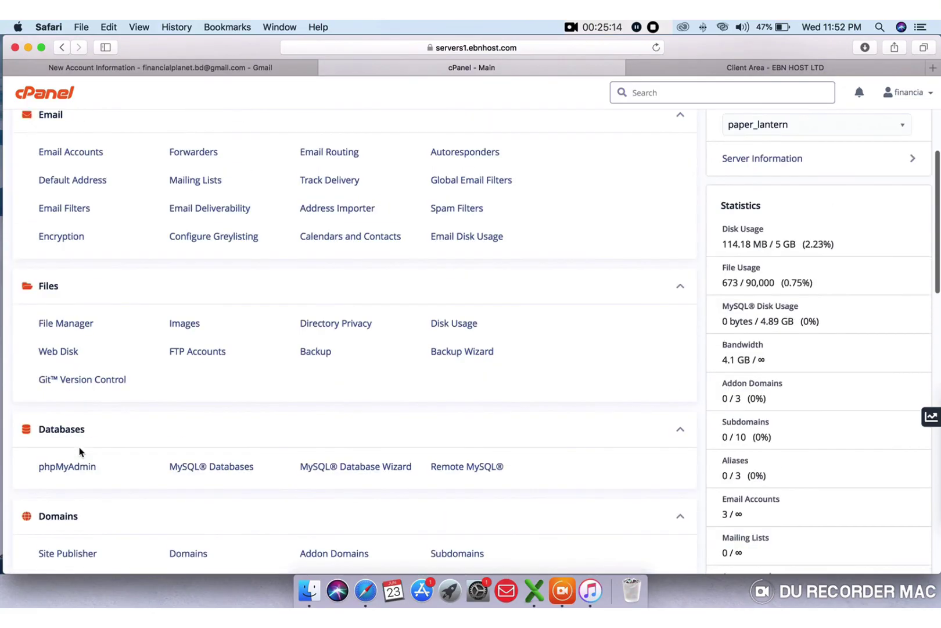
pyautogui.scroll(6, 79, 451)
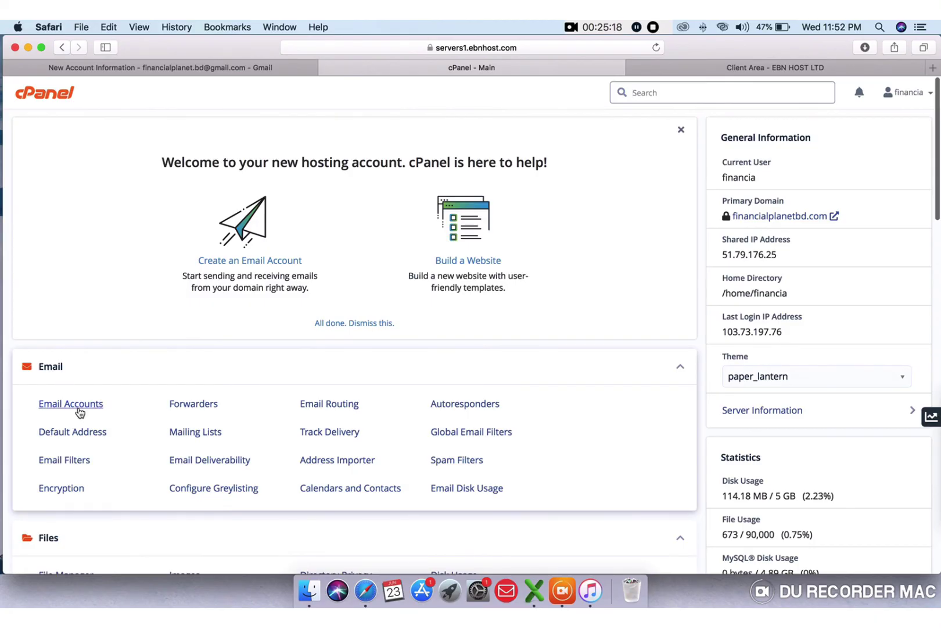
pyautogui.scroll(-3, 80, 411)
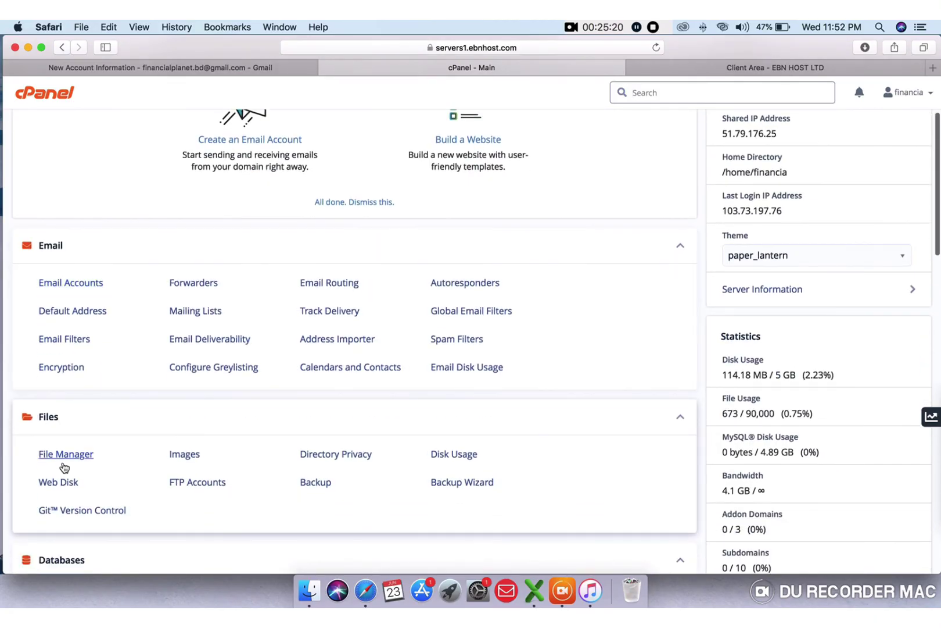
pyautogui.scroll(-5, 127, 457)
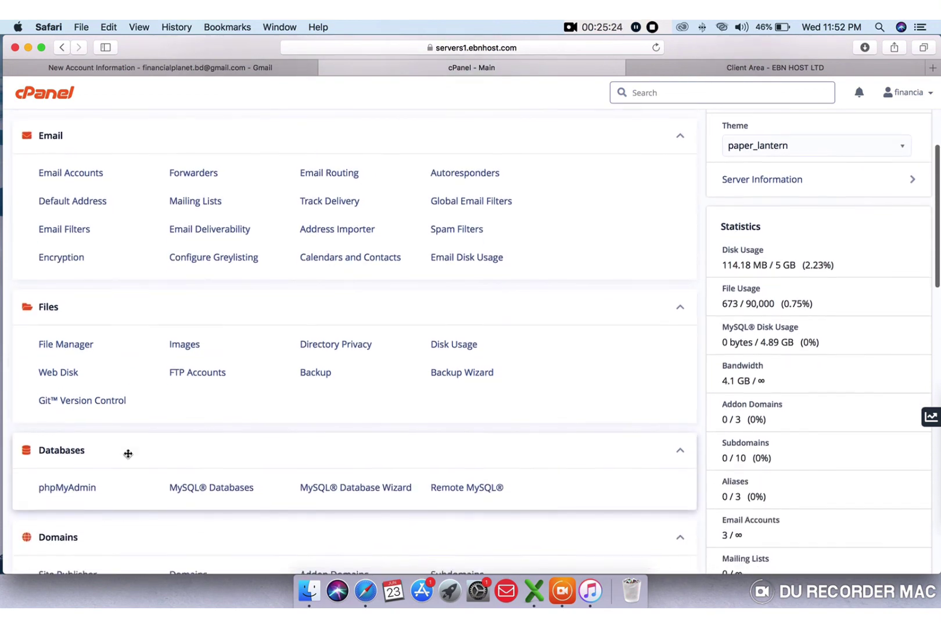
pyautogui.scroll(-3, 127, 454)
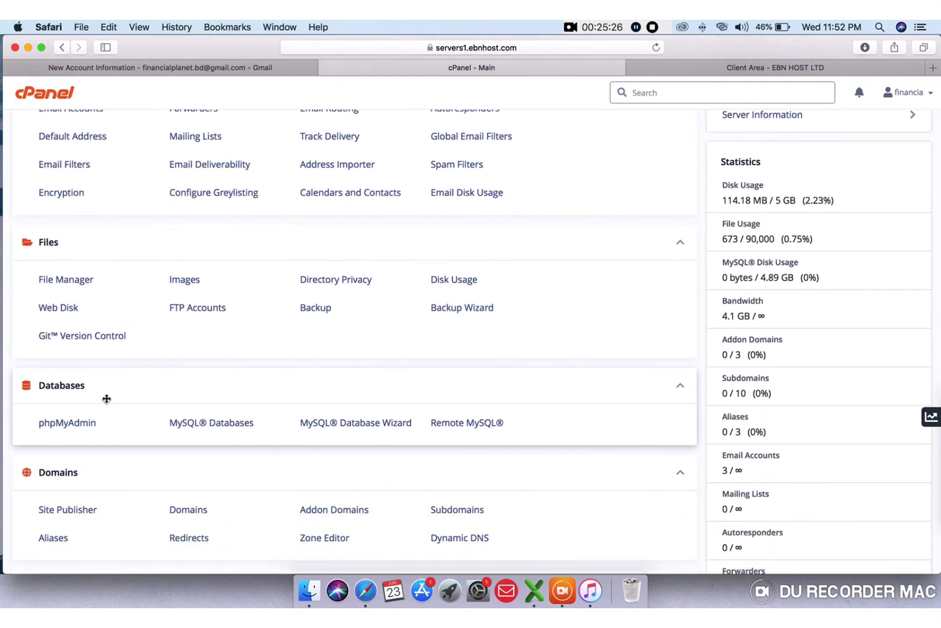